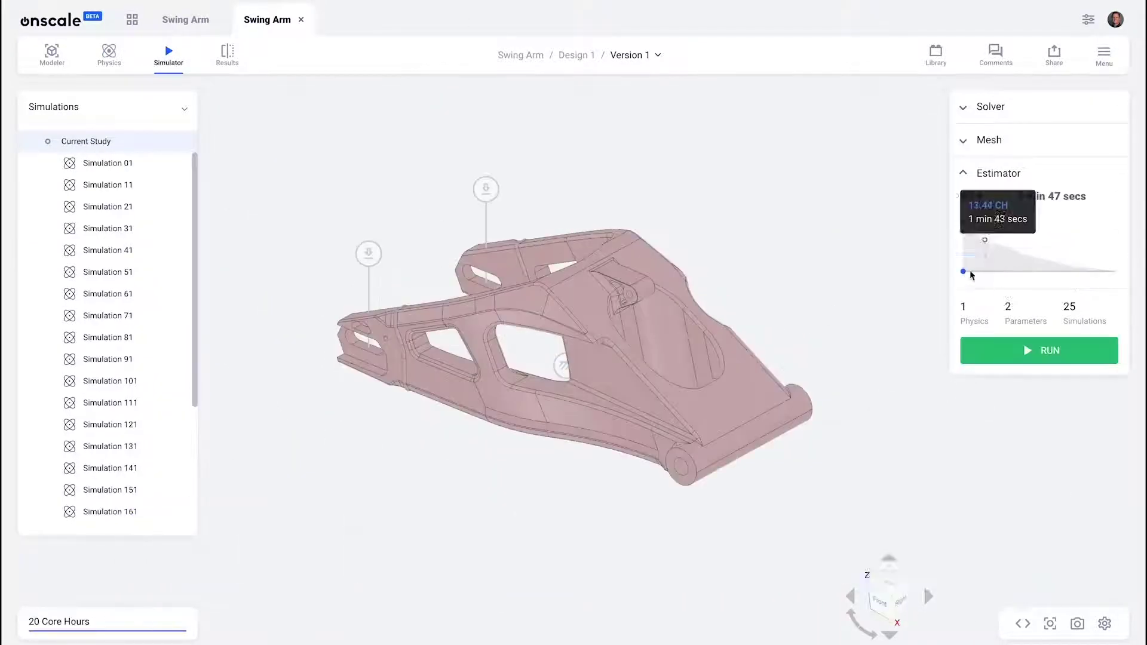
Set the Swing Arm study budget to 20 core hours and run all 25 simulations
drag(965, 271, 1051, 272)
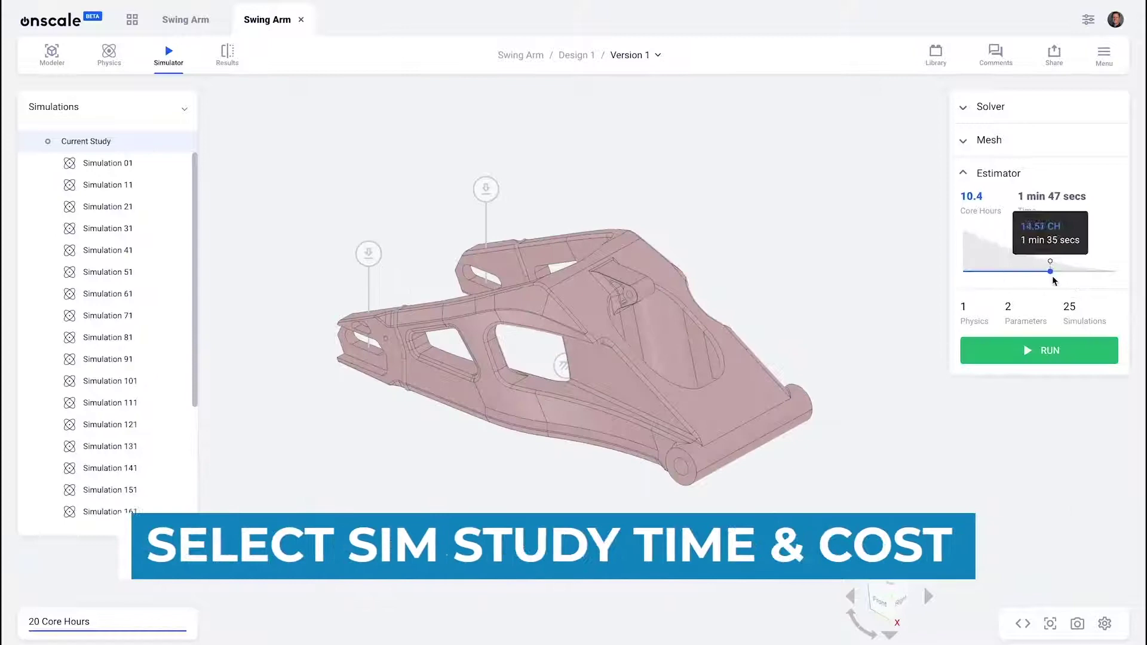
click(1036, 357)
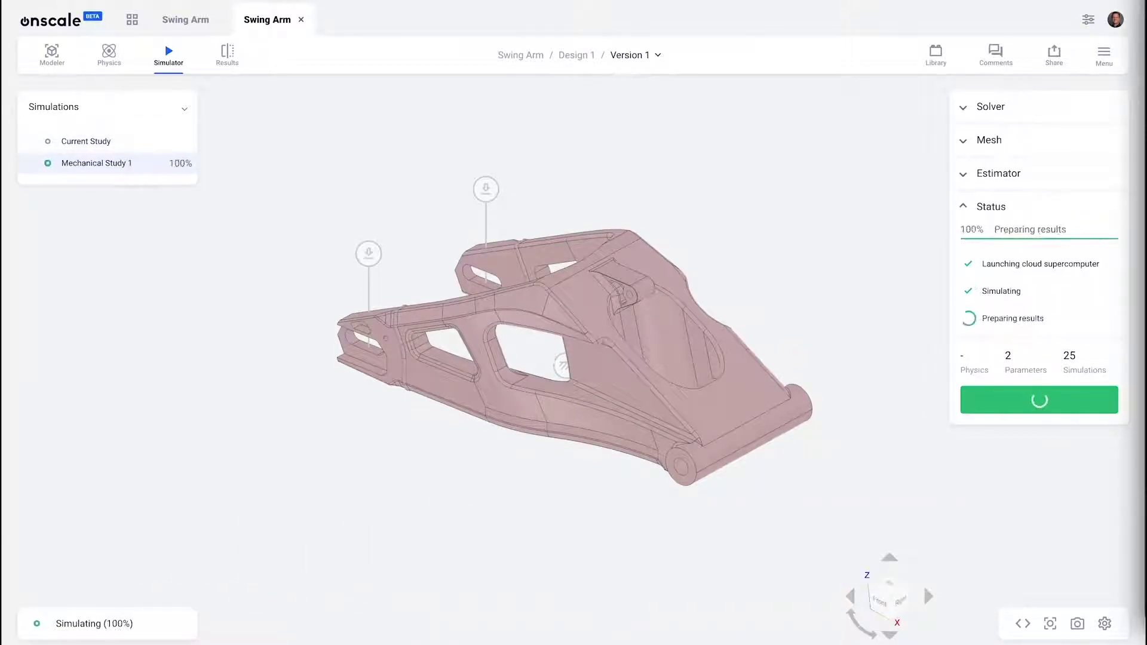
Load the results and show Z Displacement with an exaggerated deformation scale
click(986, 414)
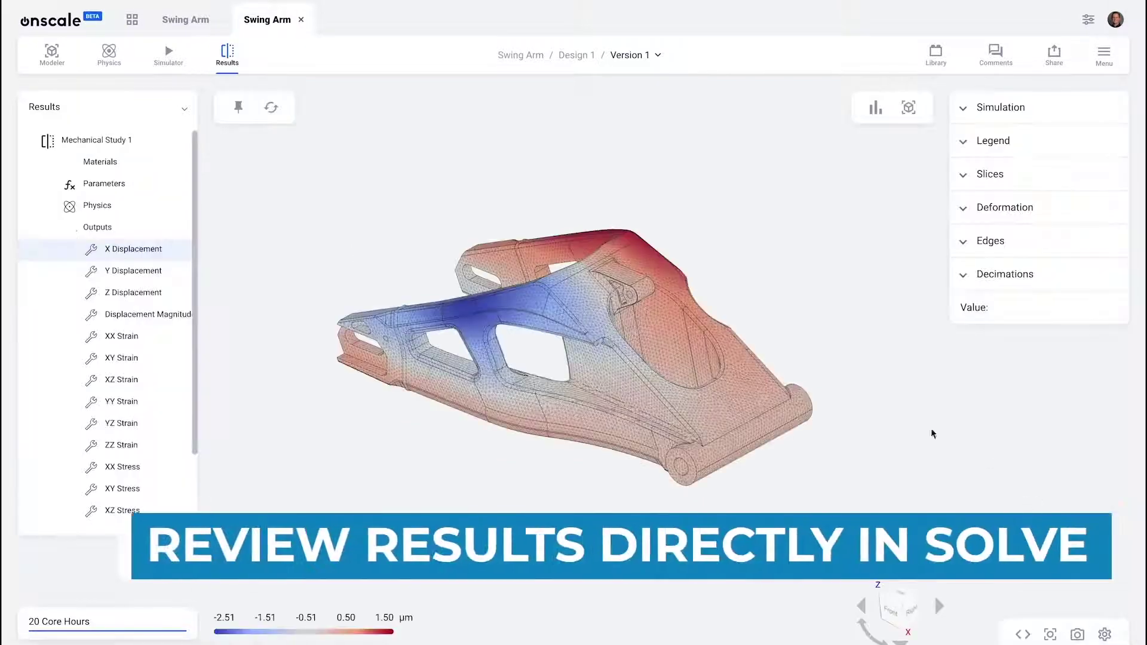
drag(633, 370, 740, 387)
click(133, 292)
click(1004, 207)
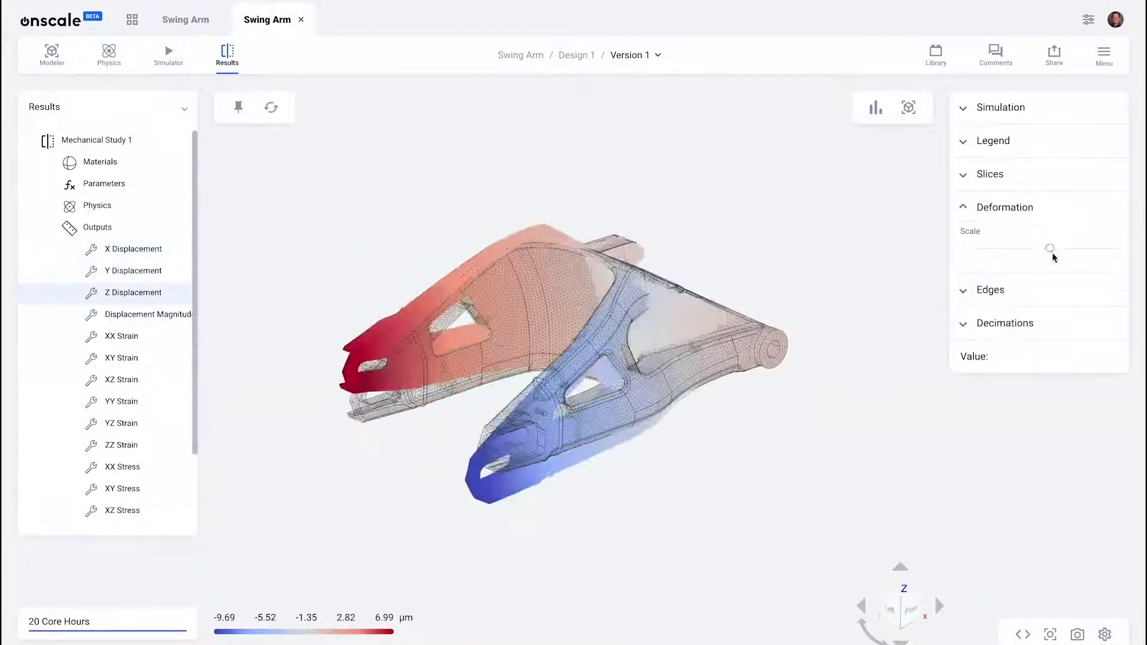
drag(978, 249, 1094, 248)
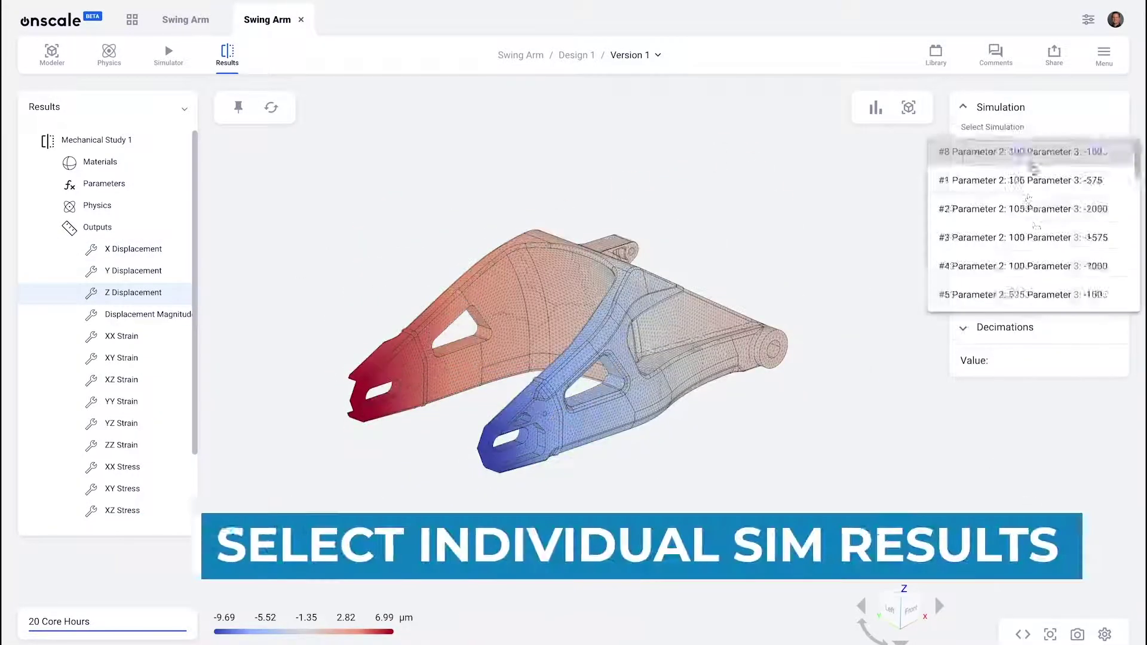
scroll(1015, 197, down, 5)
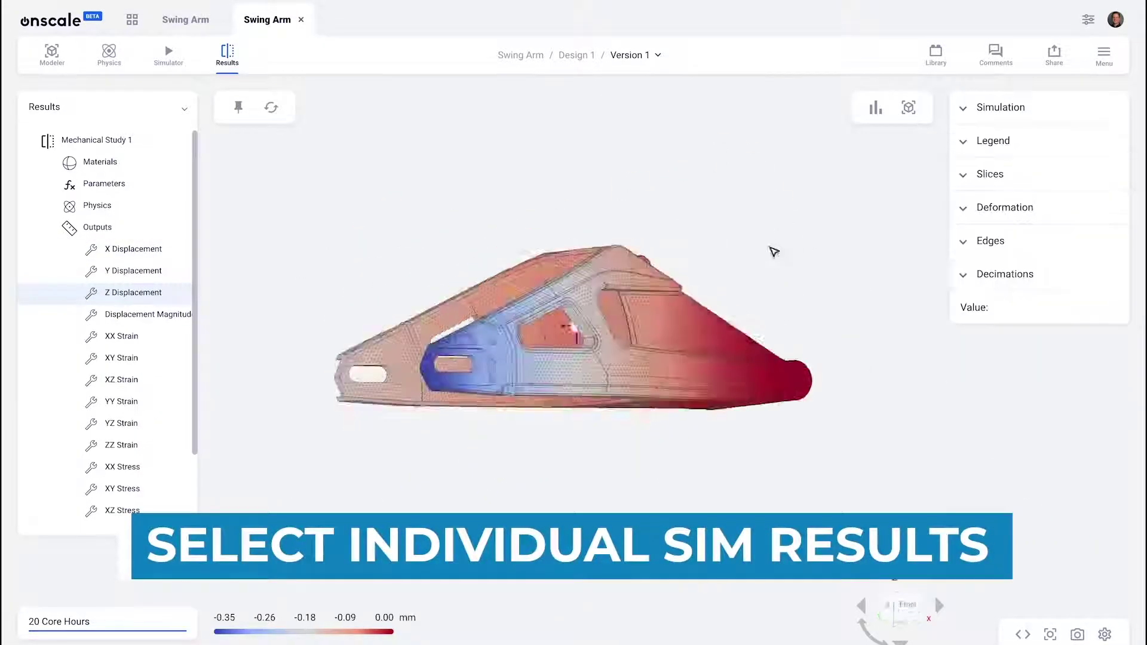
Place a probe point on the model and plot its Z displacement across the sweep
click(238, 107)
click(408, 380)
click(876, 107)
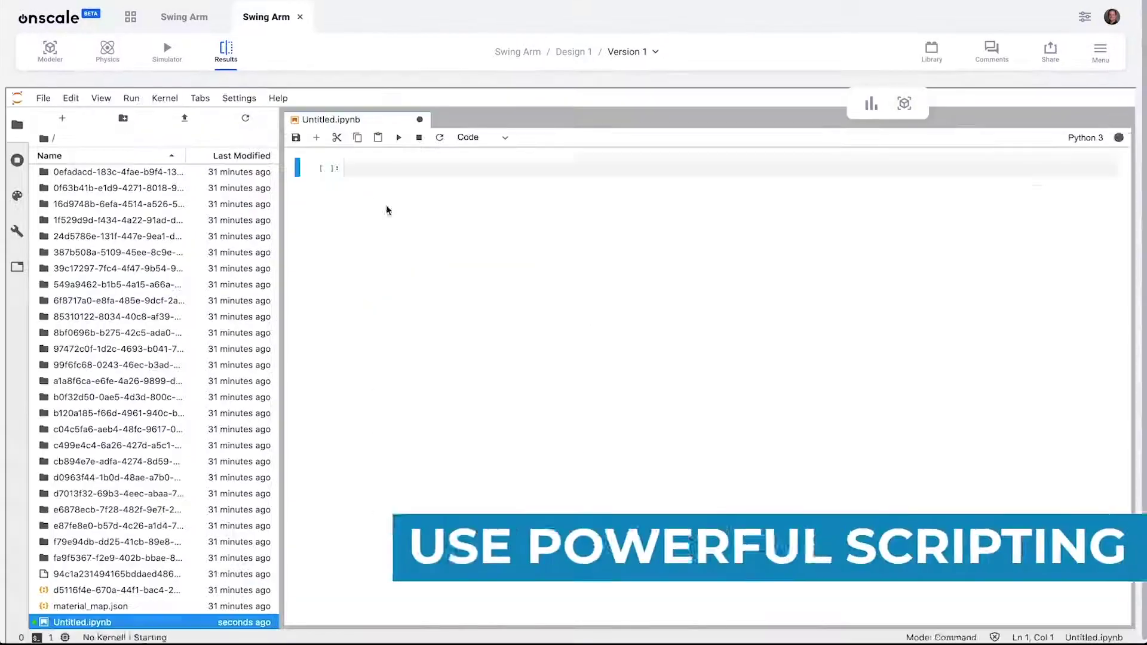
In Jupyter, import onscale_data as swingarm and list its parameters and datasets
text(import onscale_data as swingarm)
key(Return)
text(swingarm.list_parameters())
key(shift+Return)
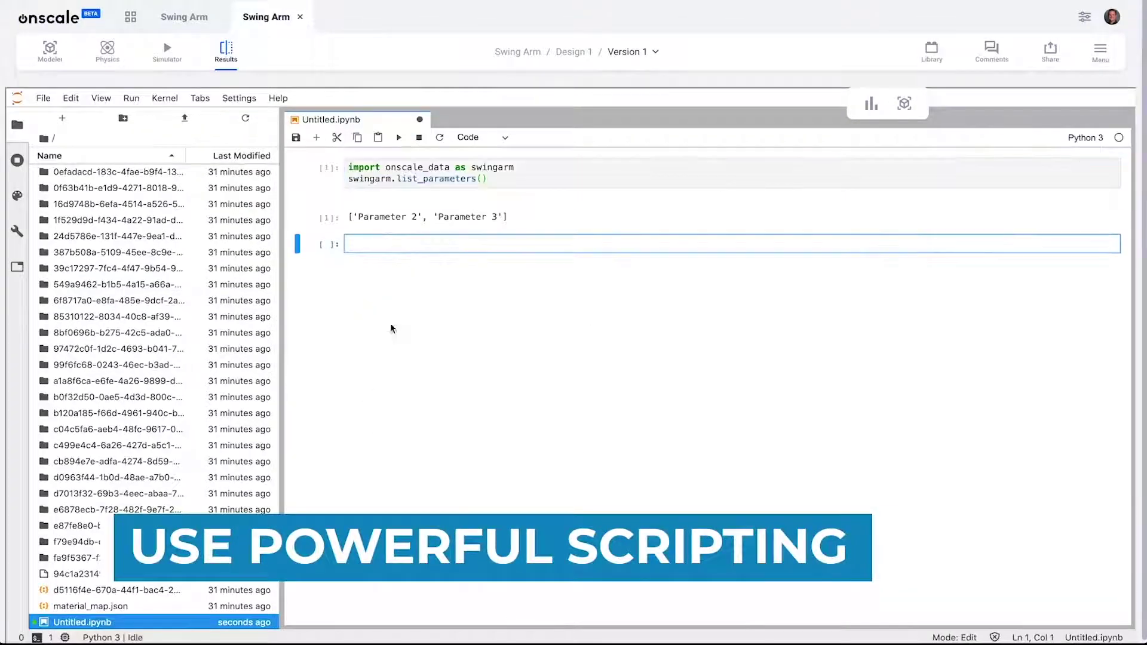
text(swingarm.list_datasets())
click(399, 138)
Fetch all study data with get_all_data() and write a plot_3d call for Parameter 2, Parameter 3, vmises:max
text(swingarm.get_all_data())
key(shift+Return)
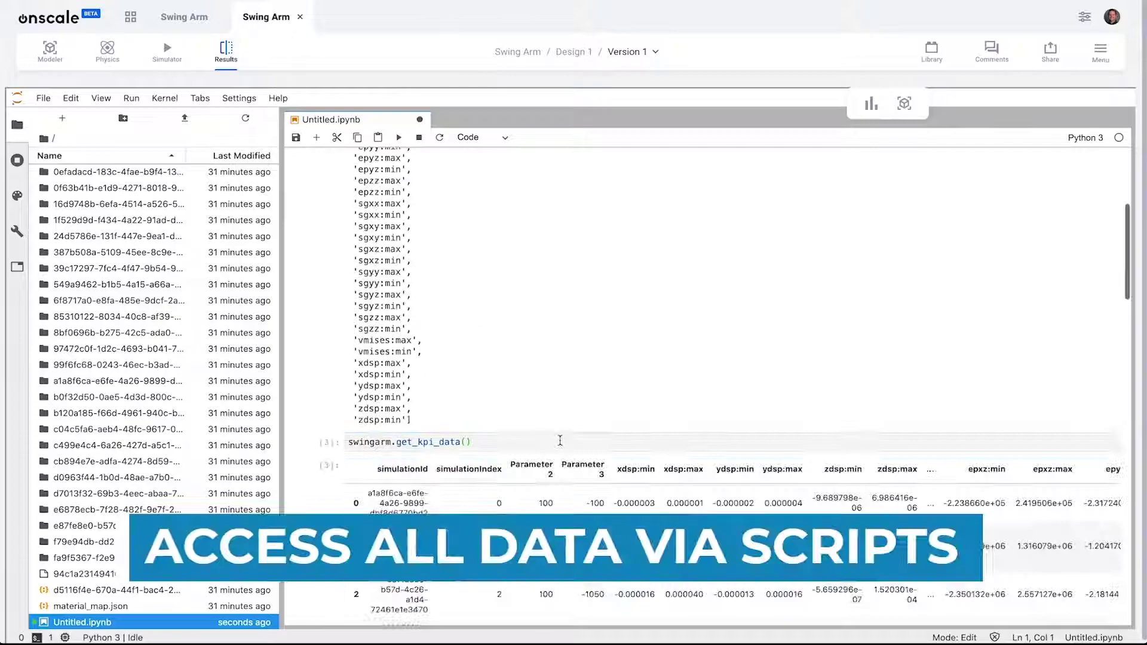
scroll(554, 457, down, 5)
scroll(554, 457, down, 10)
text(swingarm.plot_3d('Parameter 2', 'Parameter 3', 'vmises:max'))
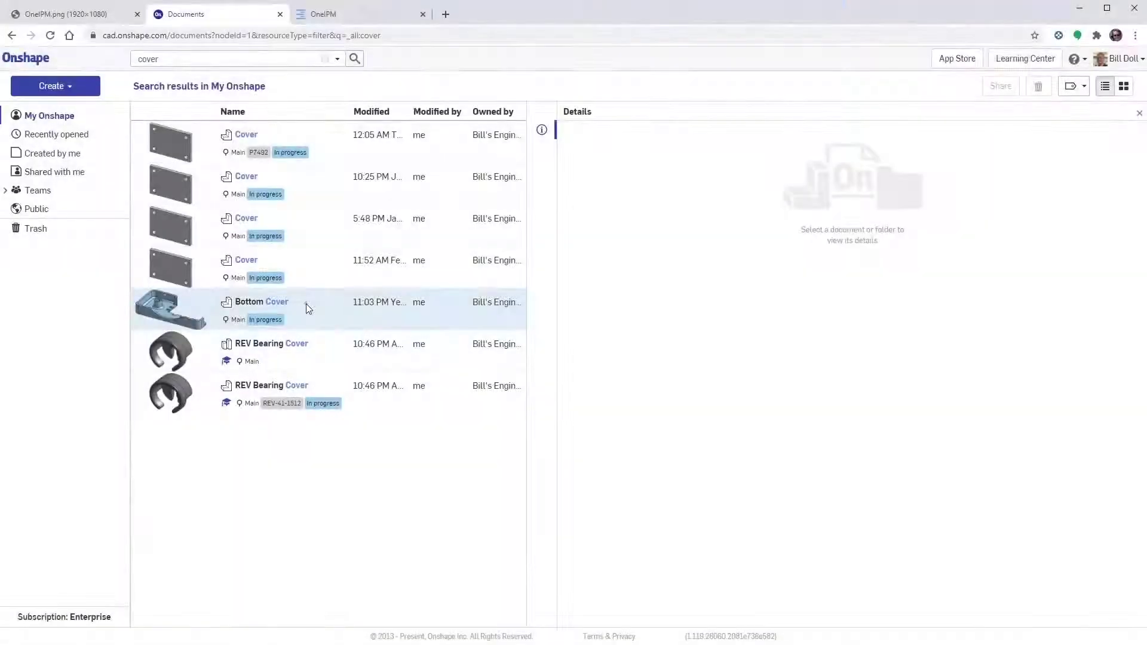
Open Bottom Cover's OneIPM version history and step through to V5
click(306, 307)
click(543, 218)
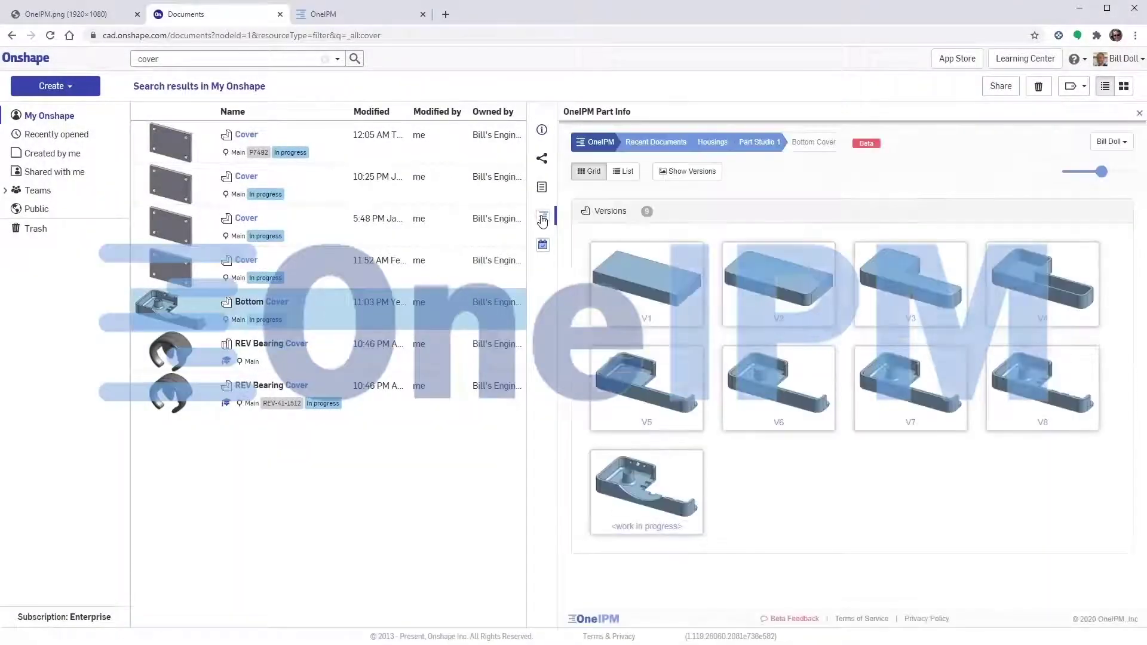
click(686, 172)
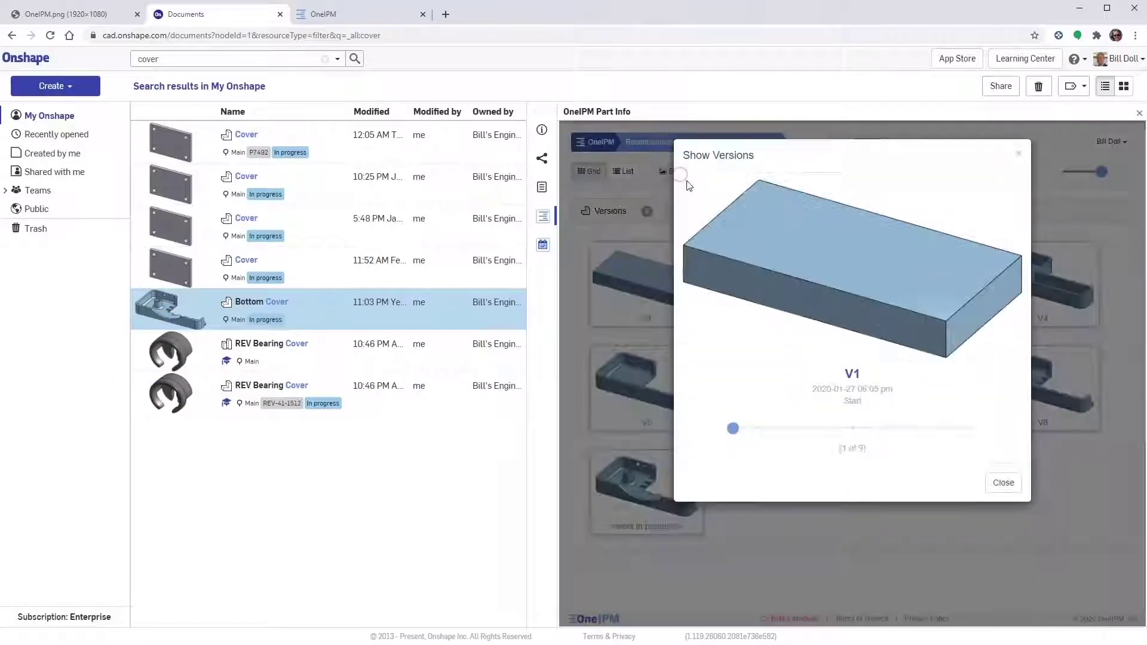
drag(733, 433, 875, 437)
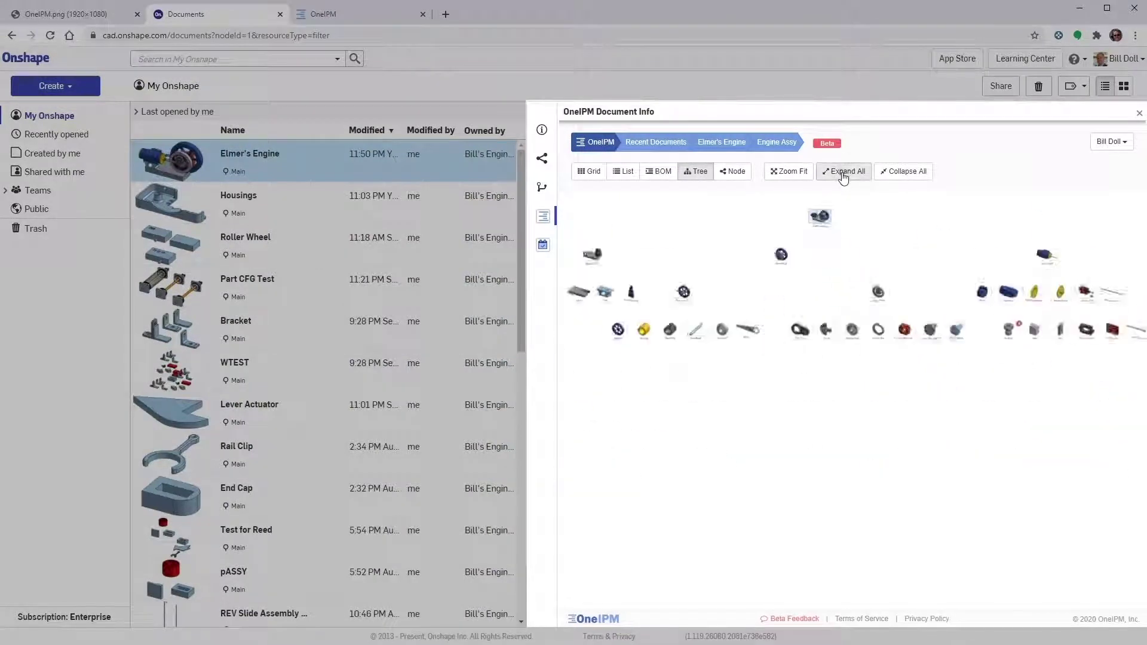
View Elmer's Engine as a node graph and smaller thumbnail cards, then open the Priority tasks
click(732, 172)
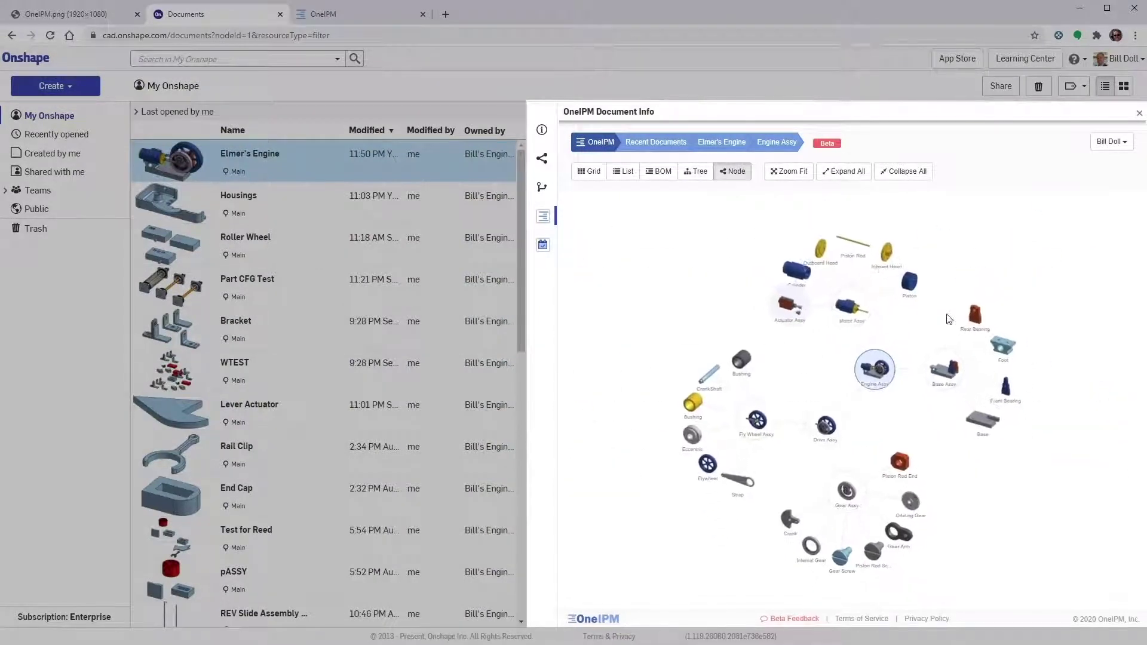
click(592, 172)
drag(1105, 179, 1066, 177)
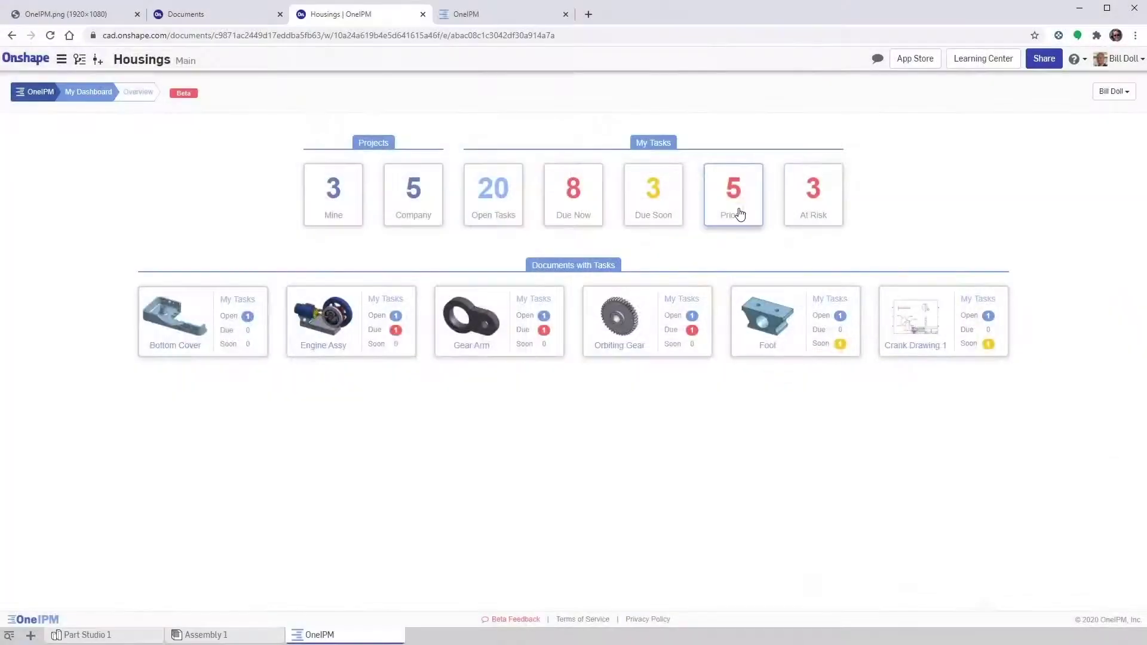
click(737, 212)
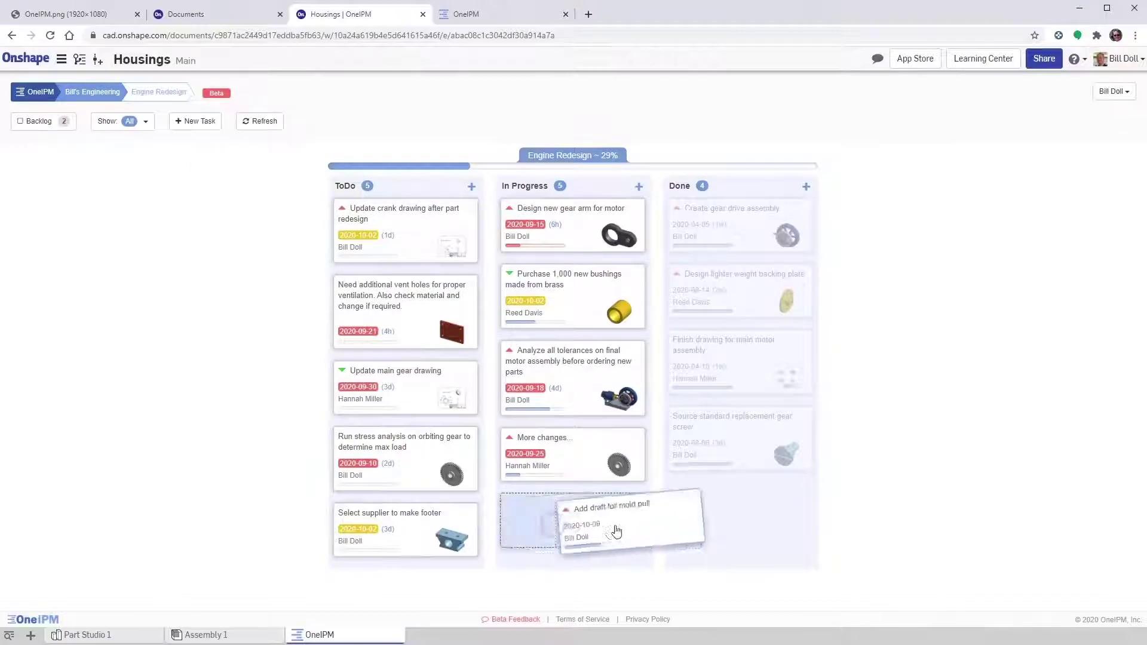
Move the task card into the Done column
drag(616, 531, 713, 439)
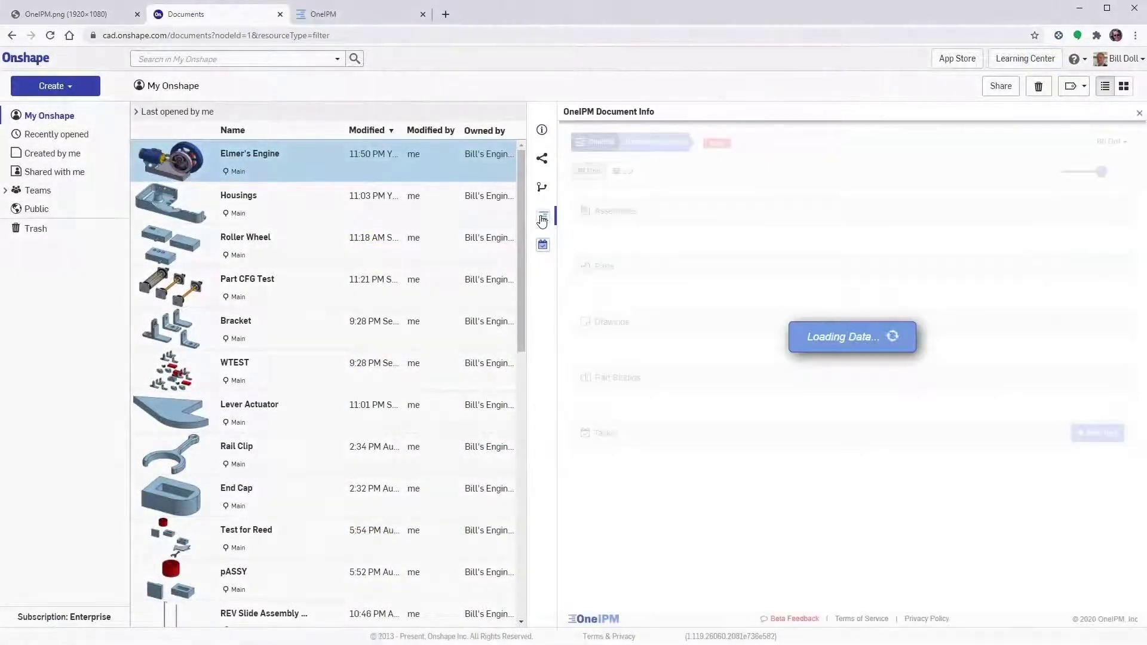
scroll(1012, 276, down, 15)
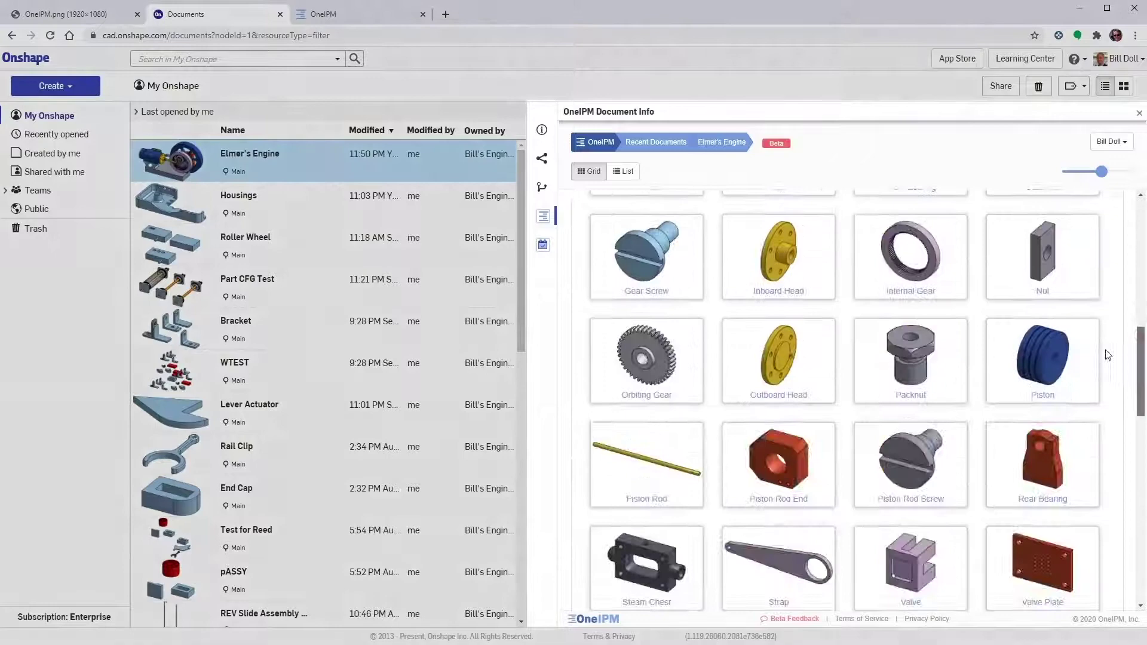
scroll(1094, 453, down, 5)
Open the Engine Assy tile and show its bill of materials table
scroll(1046, 273, up, 10)
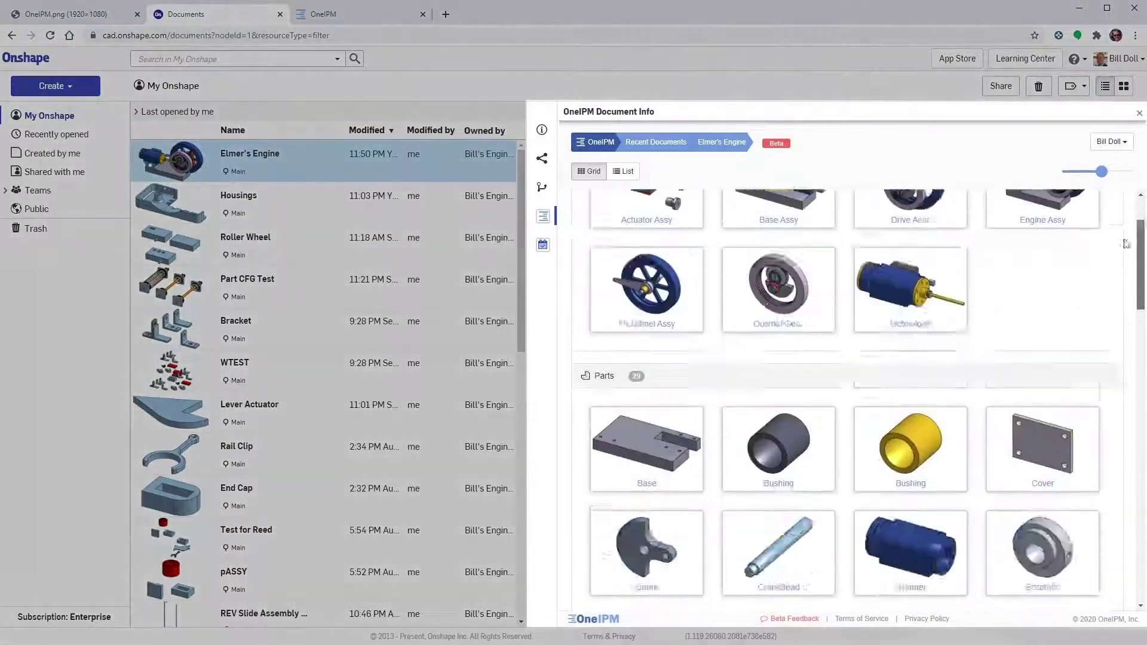
click(1045, 267)
click(658, 171)
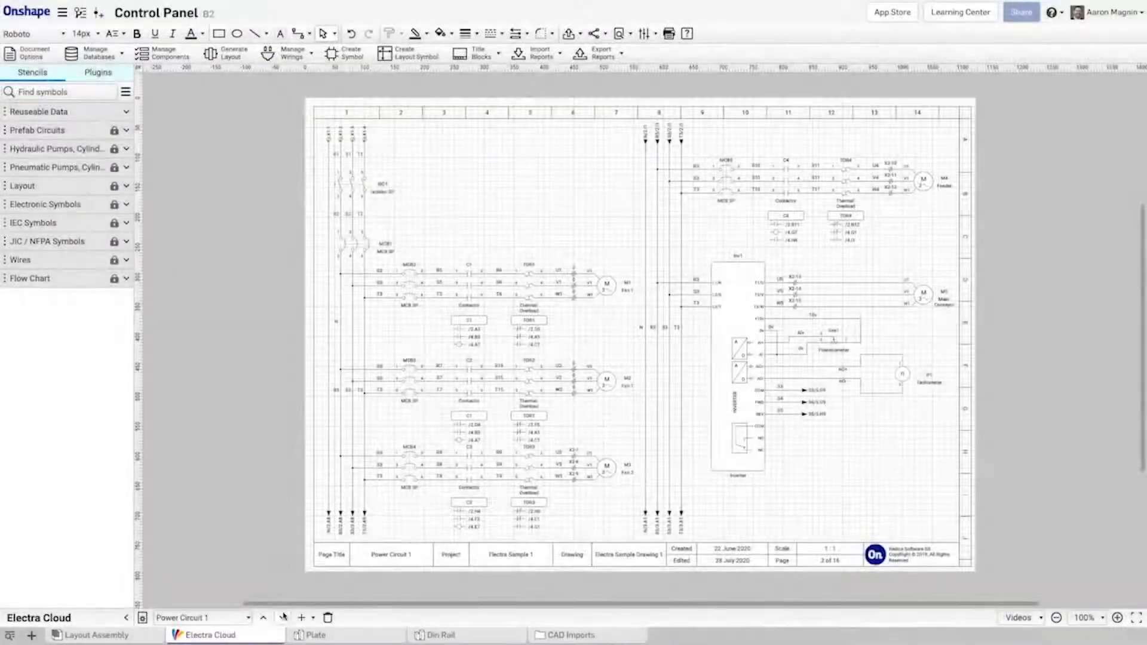
Advance through the schematic pages to Page 4's Fan 1 motor circuit
click(282, 617)
click(282, 618)
click(282, 617)
click(282, 618)
click(282, 617)
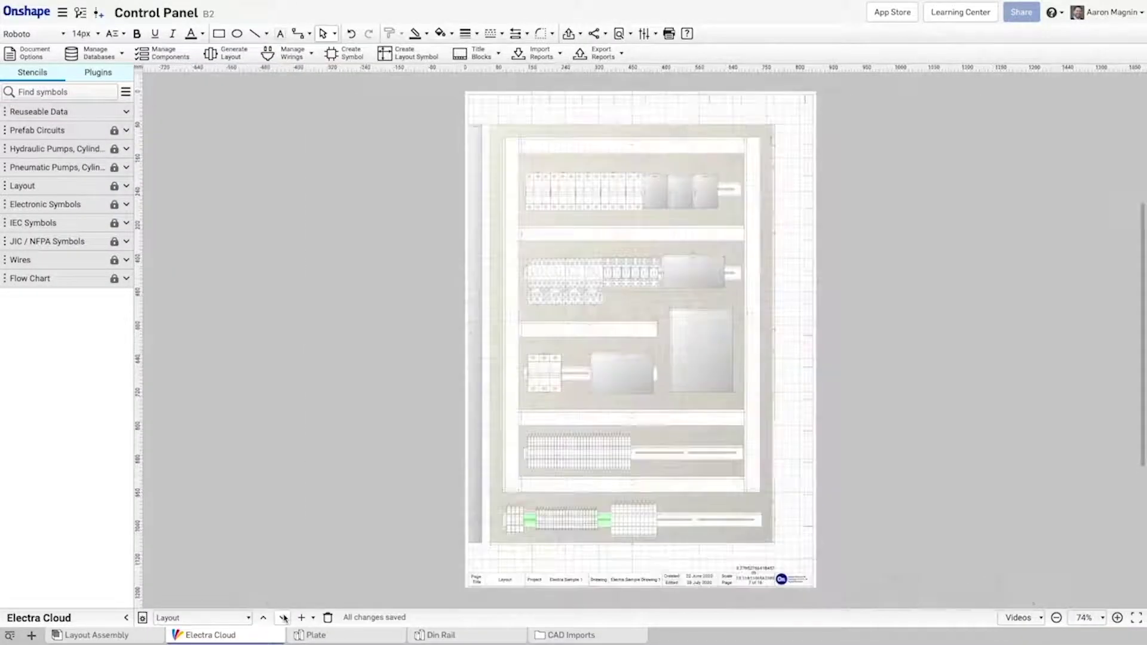
click(281, 617)
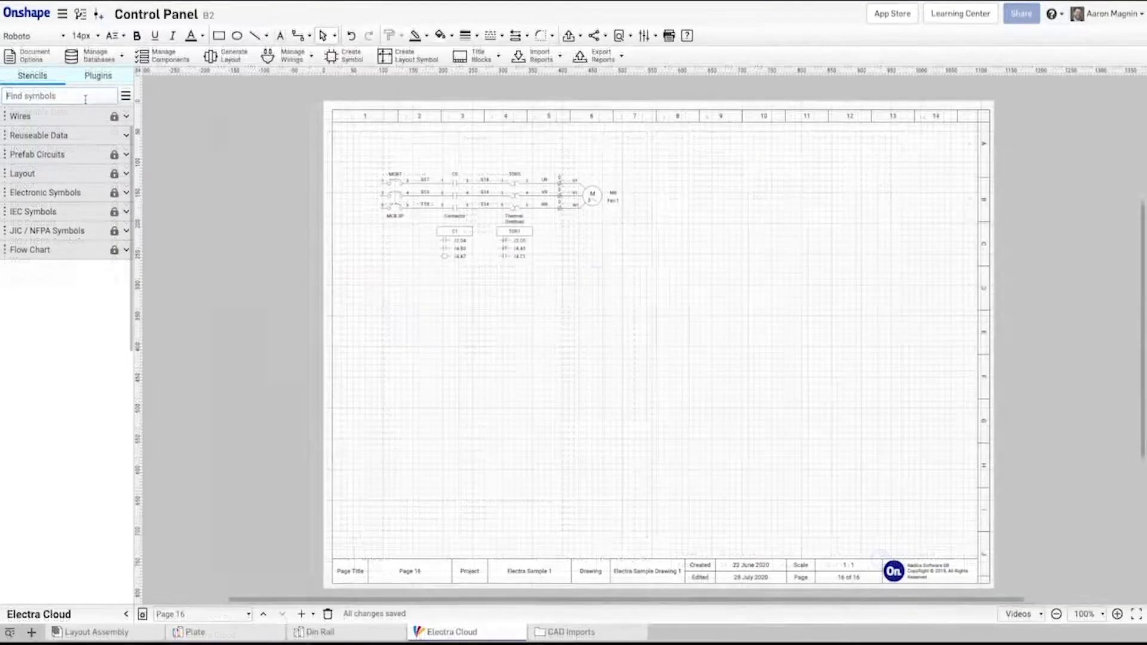
text(breaker)
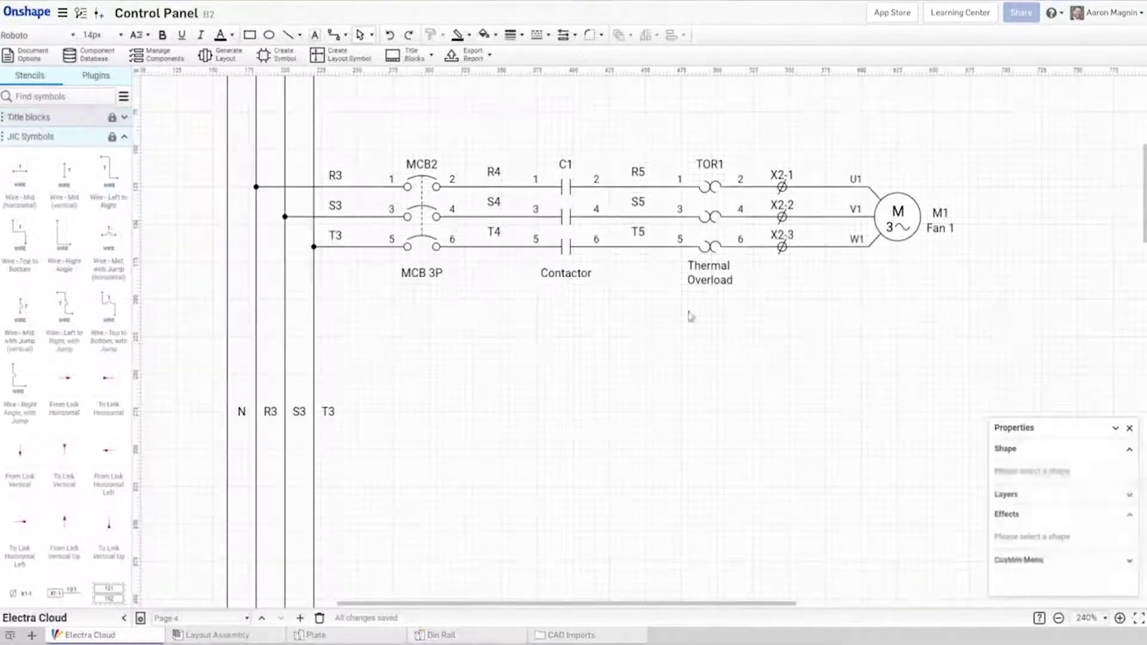
Paste two copies of the Fan 1 circuit, accepting references, stacked below as M2 and M3
key(ctrl+v)
click(656, 413)
drag(574, 238, 573, 388)
key(ctrl+v)
key(Return)
drag(586, 227, 596, 527)
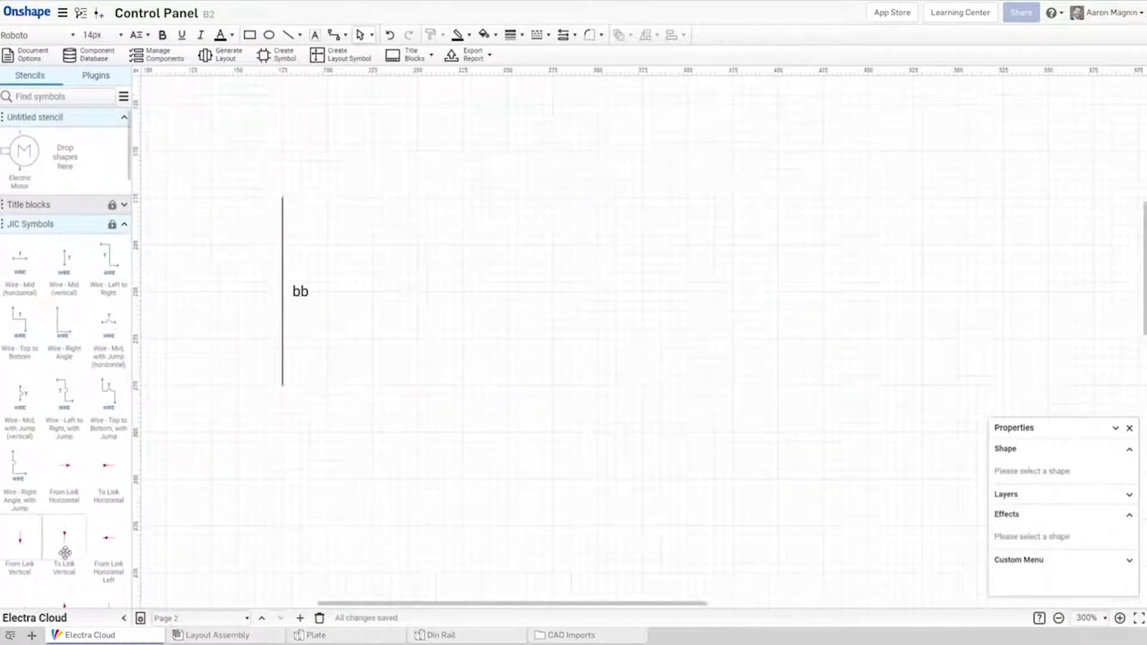
Add a link arrow to the bb wire, save the circuit as a prefab, and drop three renamed copies
drag(64, 536, 282, 173)
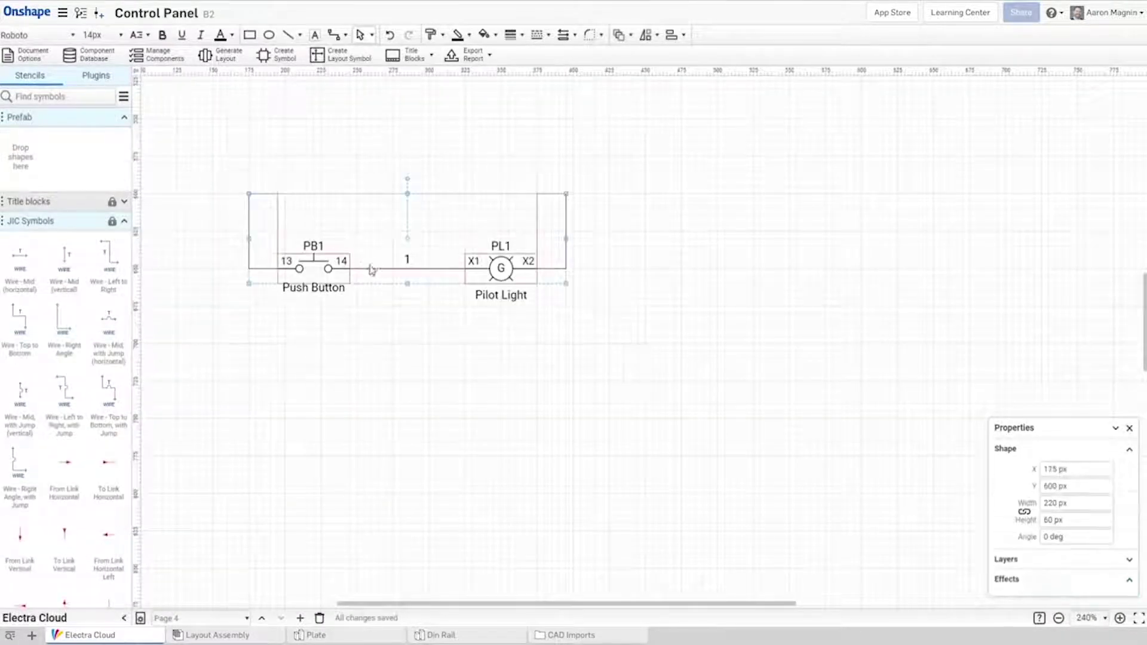
drag(143, 182, 61, 176)
drag(360, 227, 449, 246)
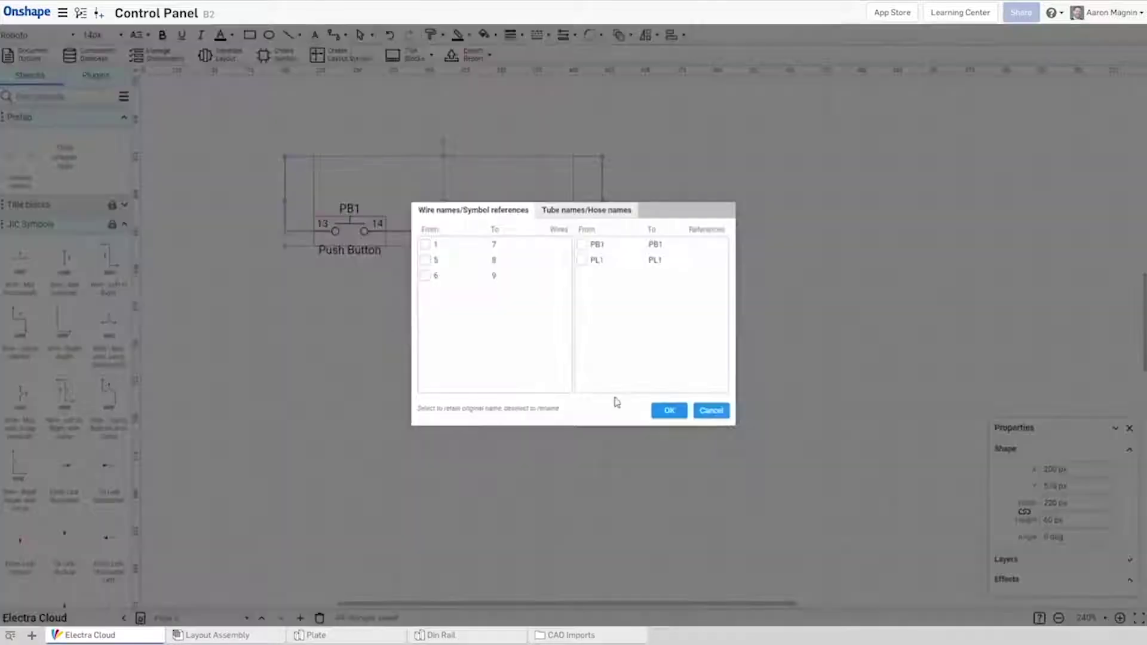
click(665, 410)
drag(20, 156, 440, 316)
click(665, 400)
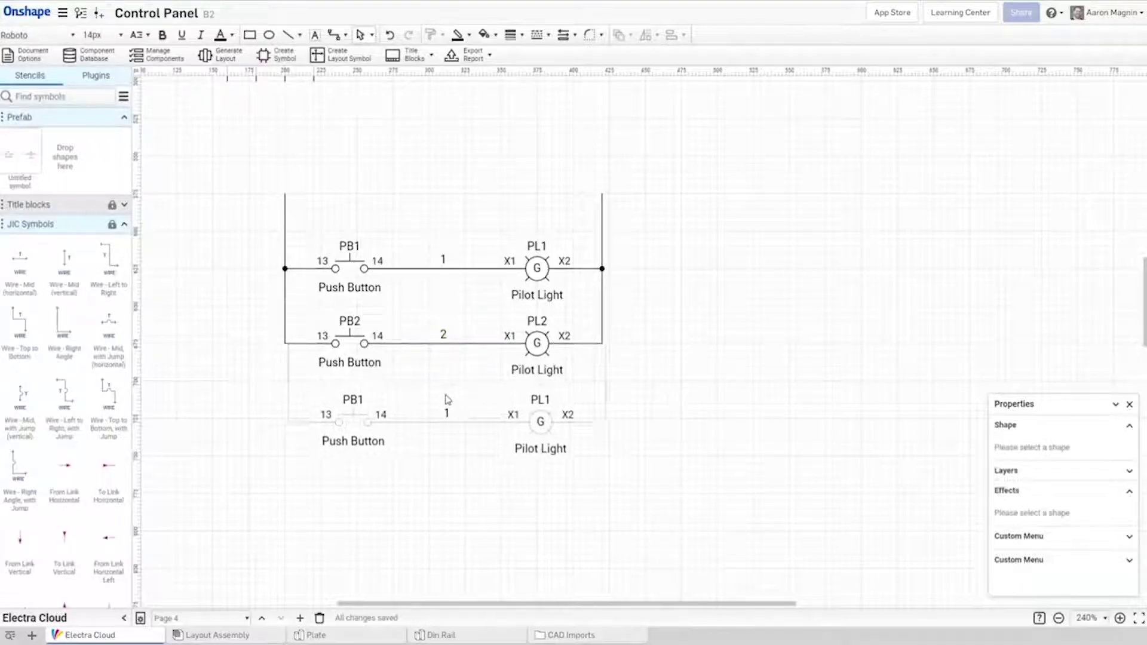
drag(447, 399, 448, 400)
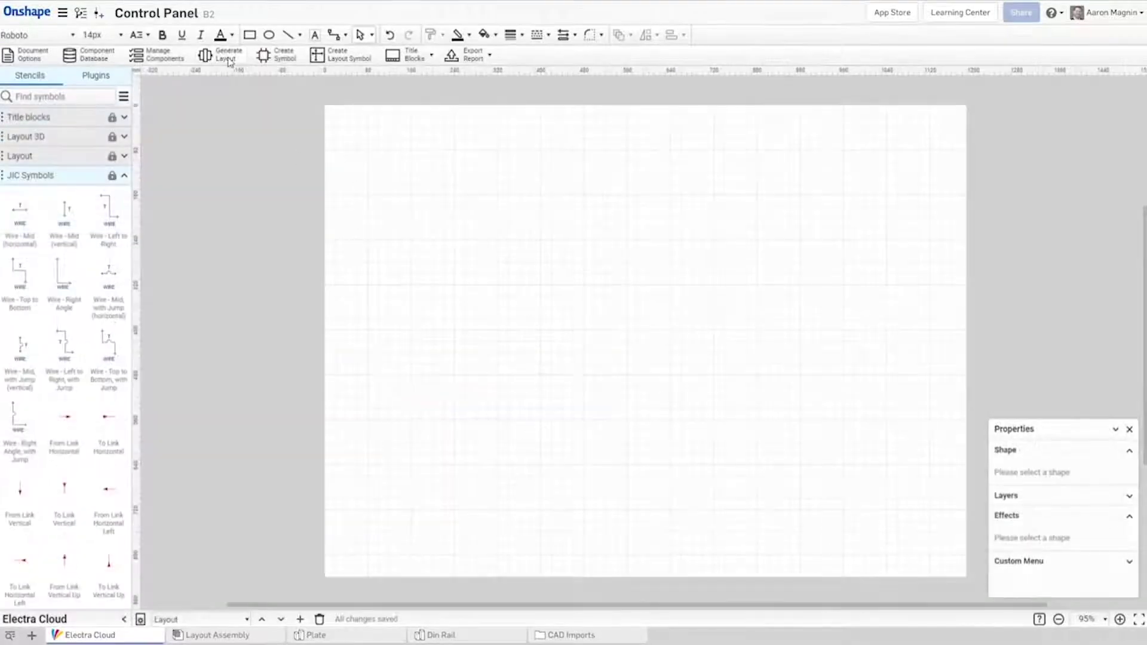
Generate layouts for all components and place a BOM table on the Report page
click(229, 62)
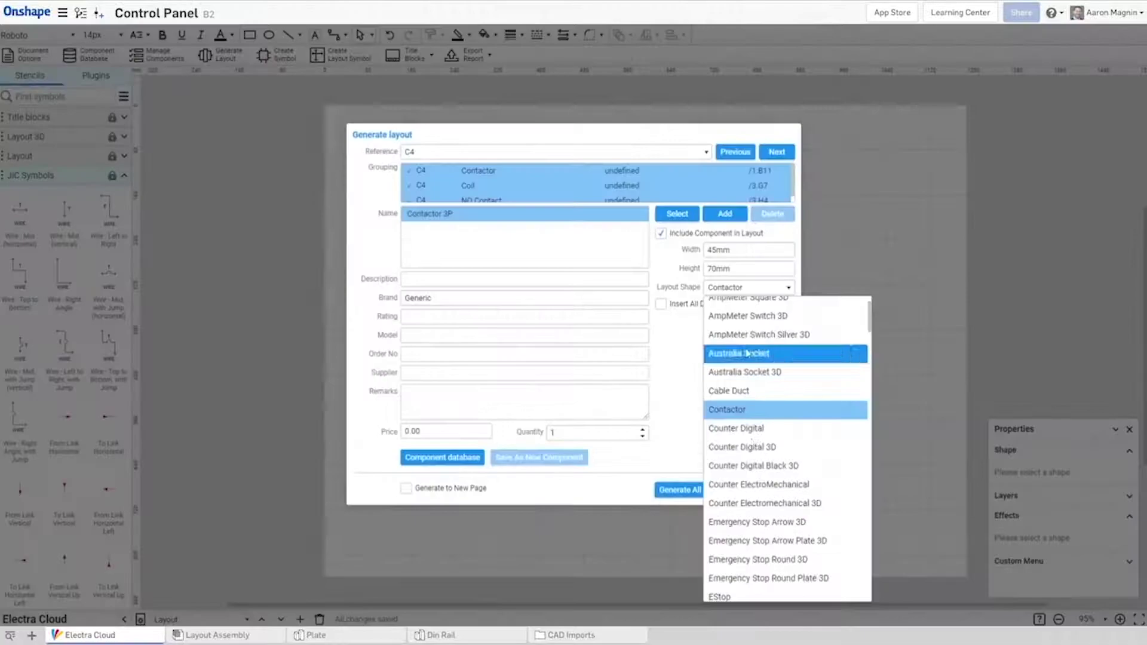
click(755, 353)
click(677, 482)
click(629, 334)
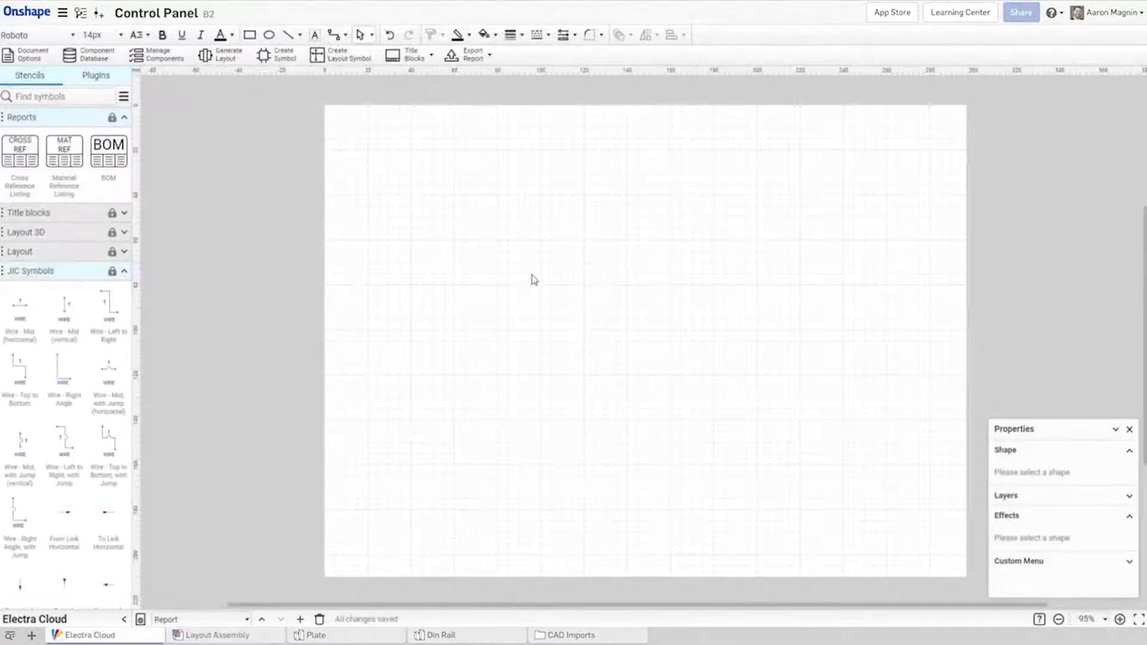
drag(164, 189, 635, 348)
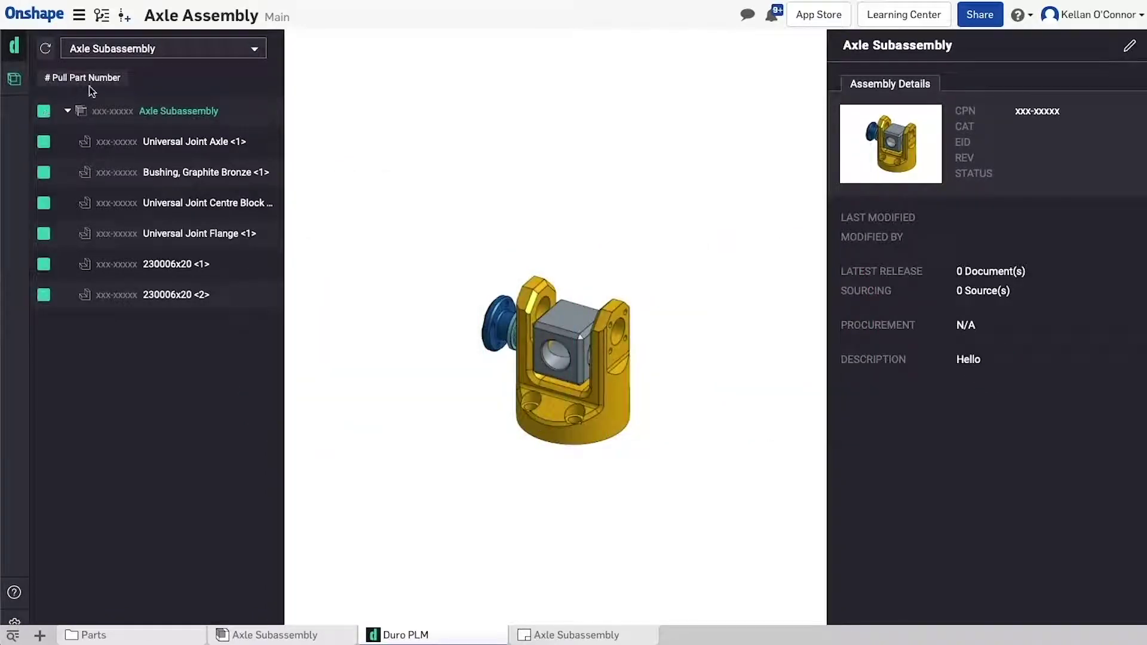
Set all parts to Fabricated Metal, pull part numbers, and submit the Initial Release
click(99, 87)
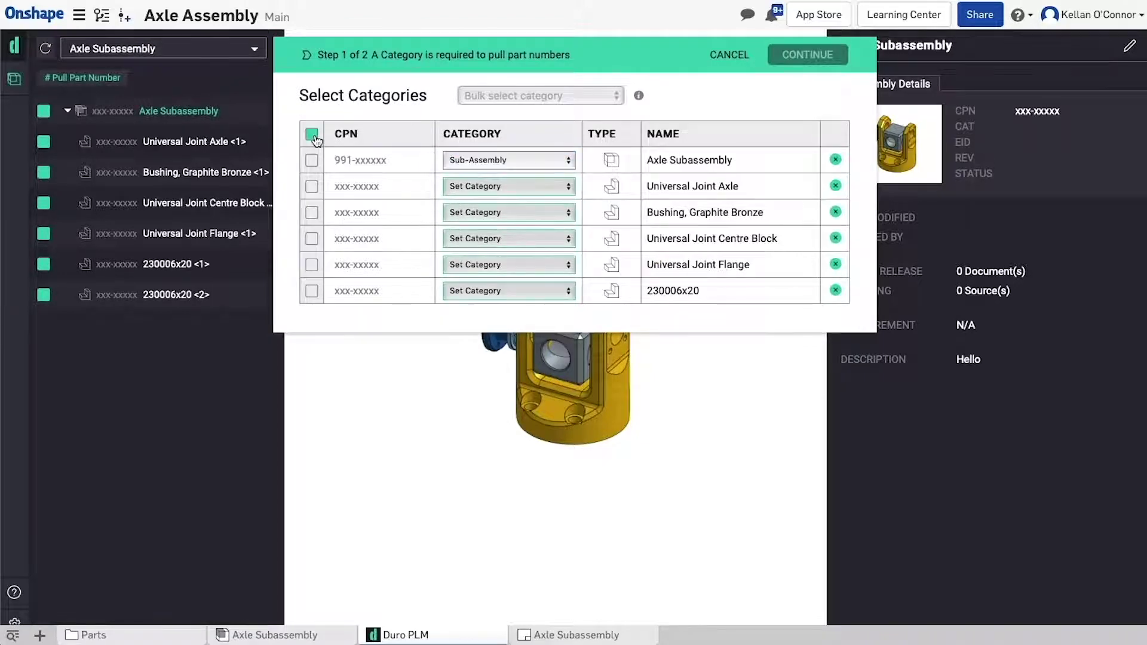
click(540, 96)
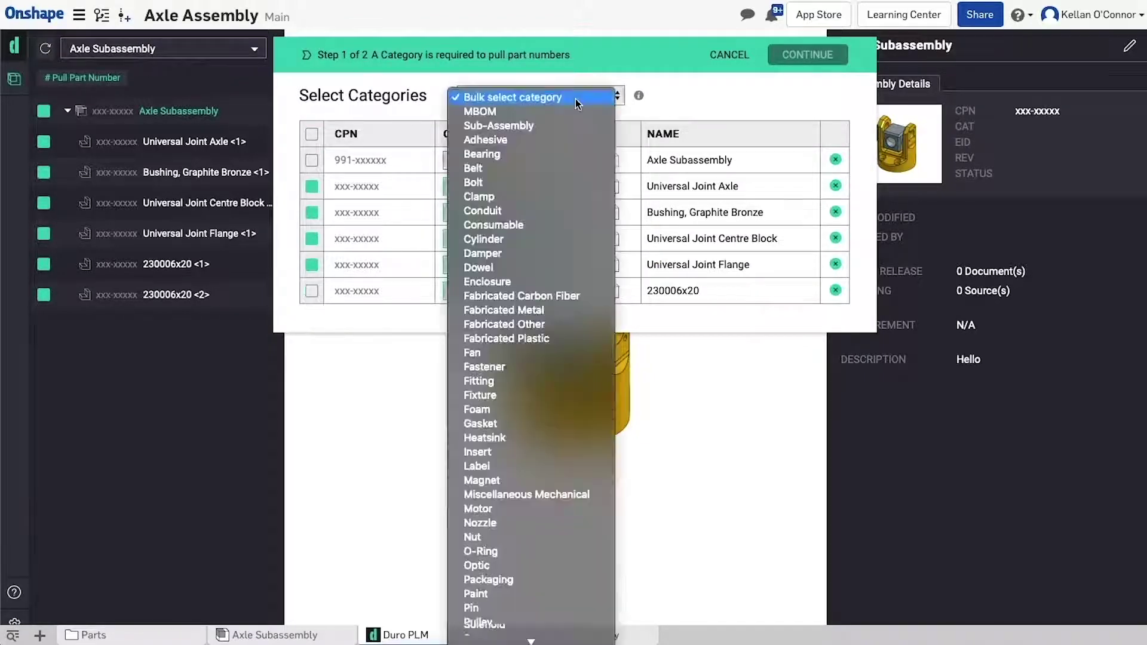
click(525, 310)
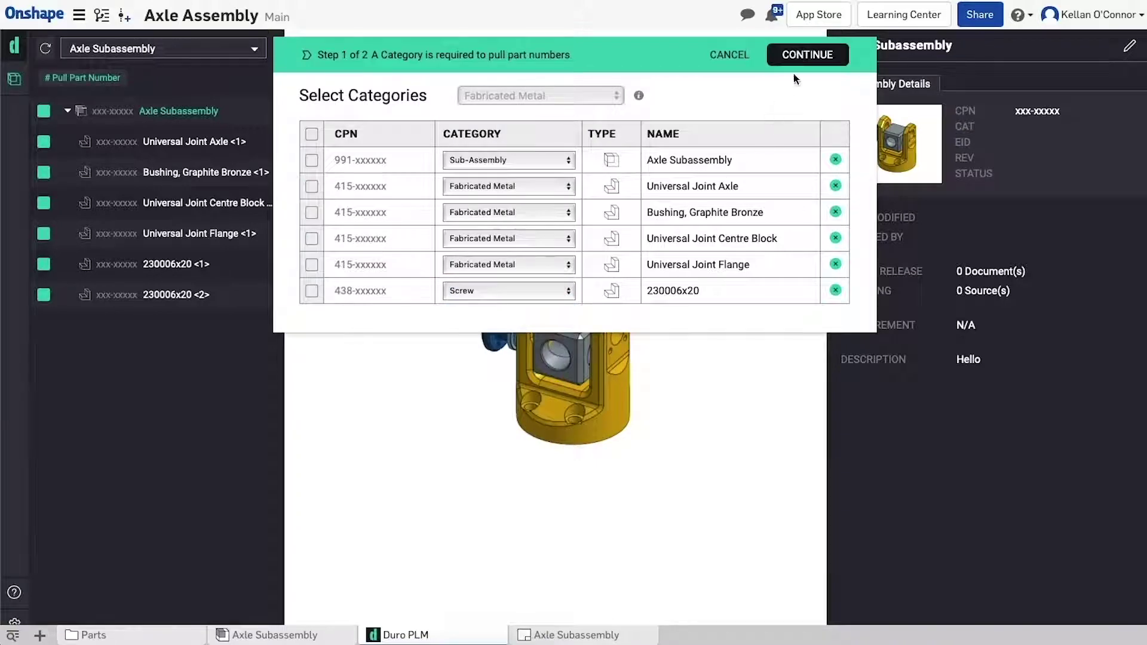
click(801, 63)
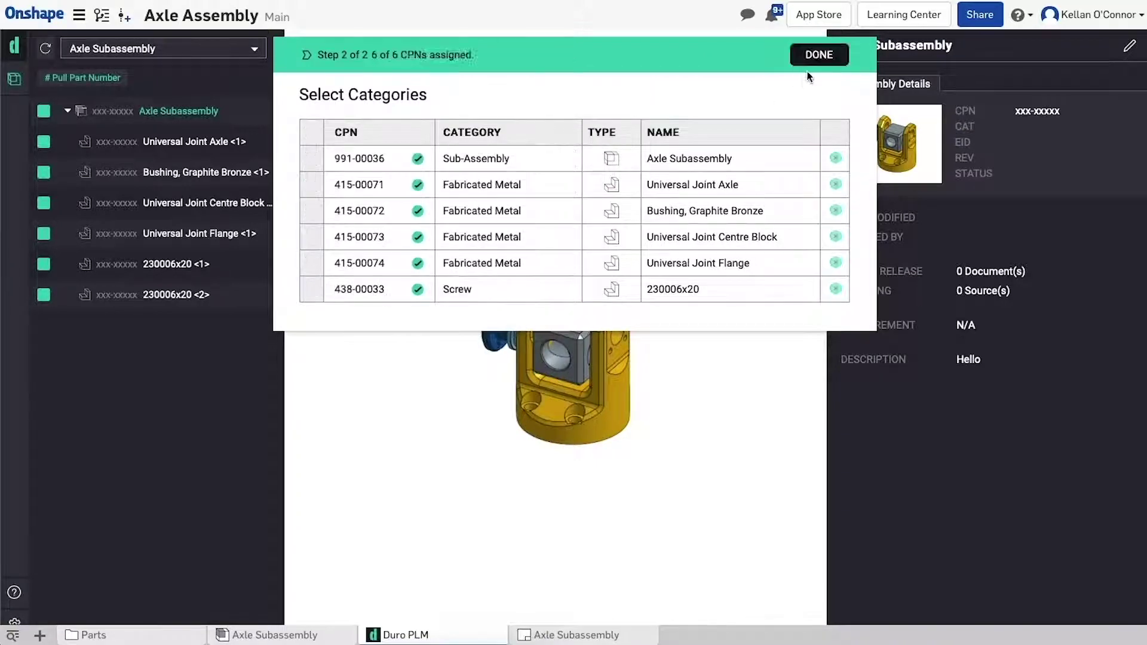
click(815, 60)
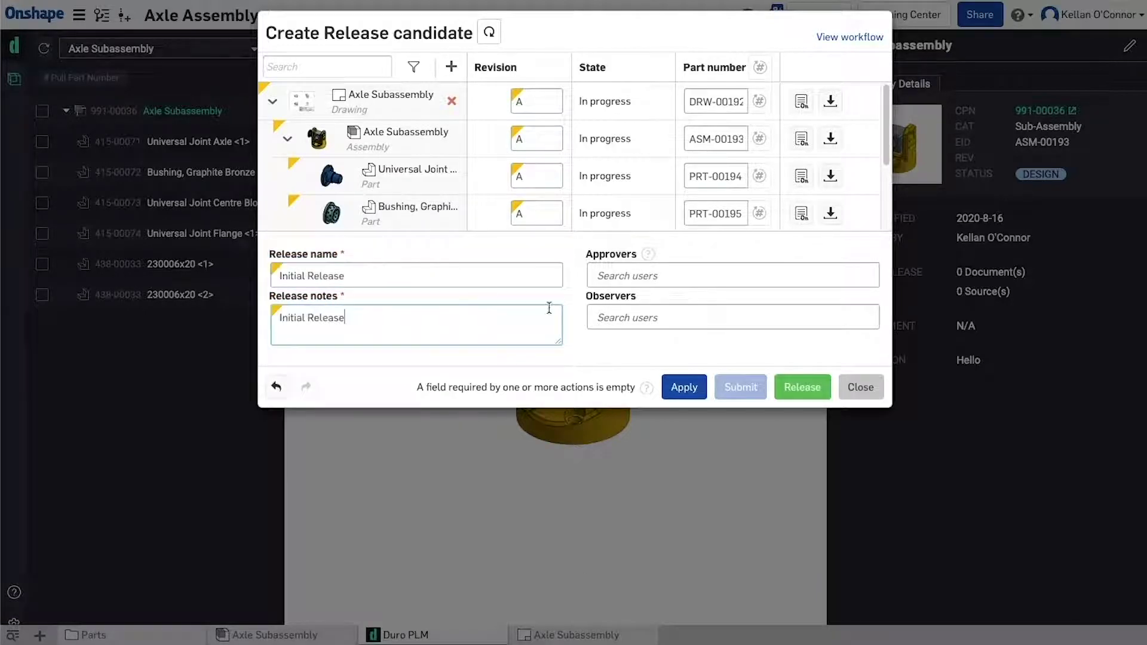
click(805, 394)
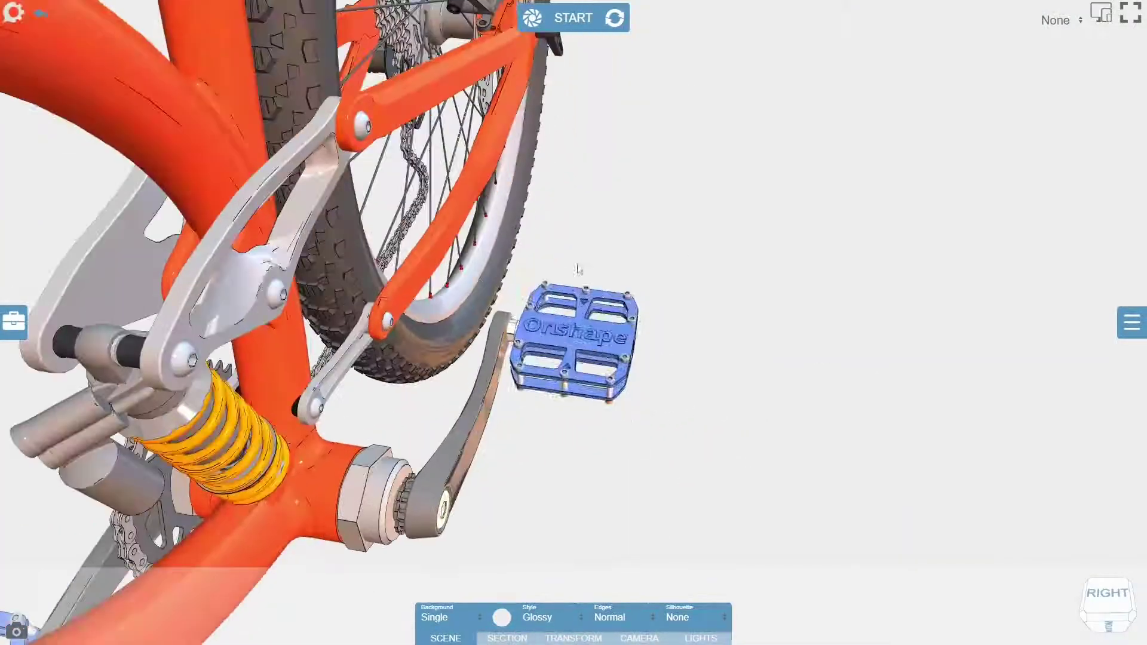
Drag the pedal outward from the crank and anchor a straight arrow on the crank
click(583, 332)
drag(584, 333, 752, 361)
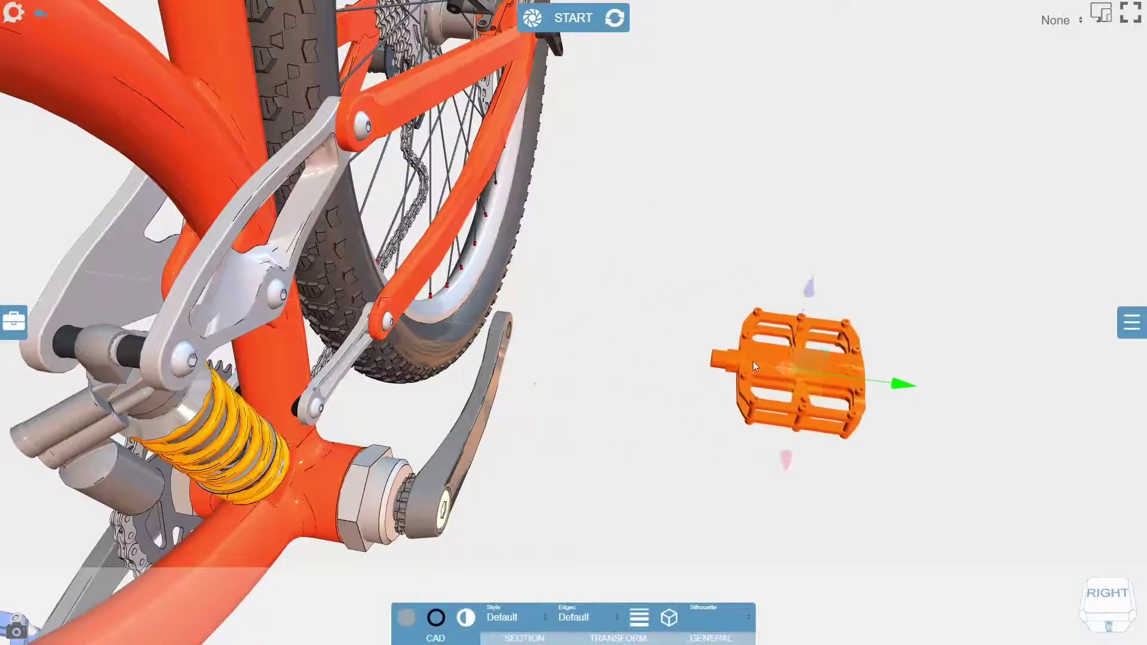
click(13, 321)
click(100, 295)
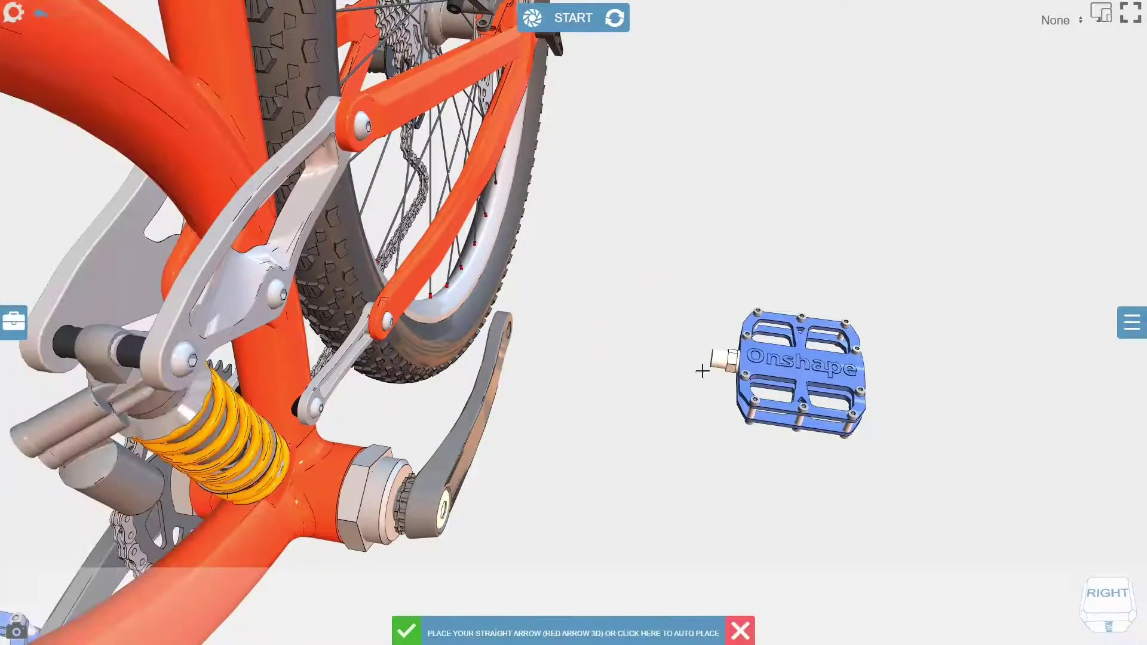
click(519, 345)
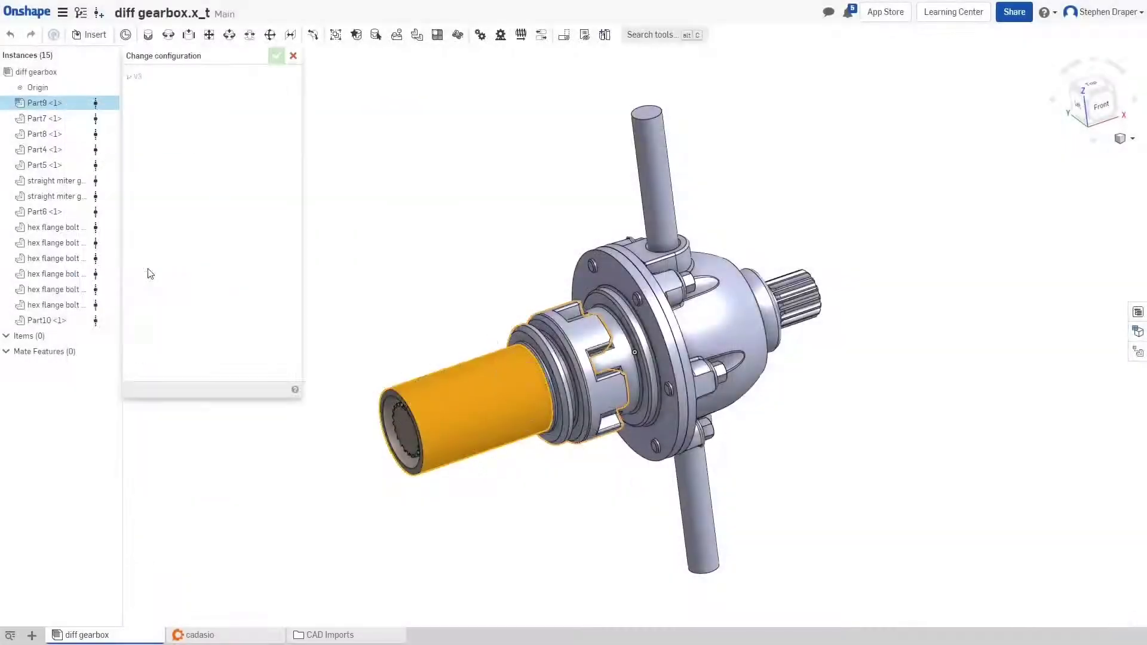
Switch to front view and push the updated gearbox to the Gearbox project as the active version
key(shift+1)
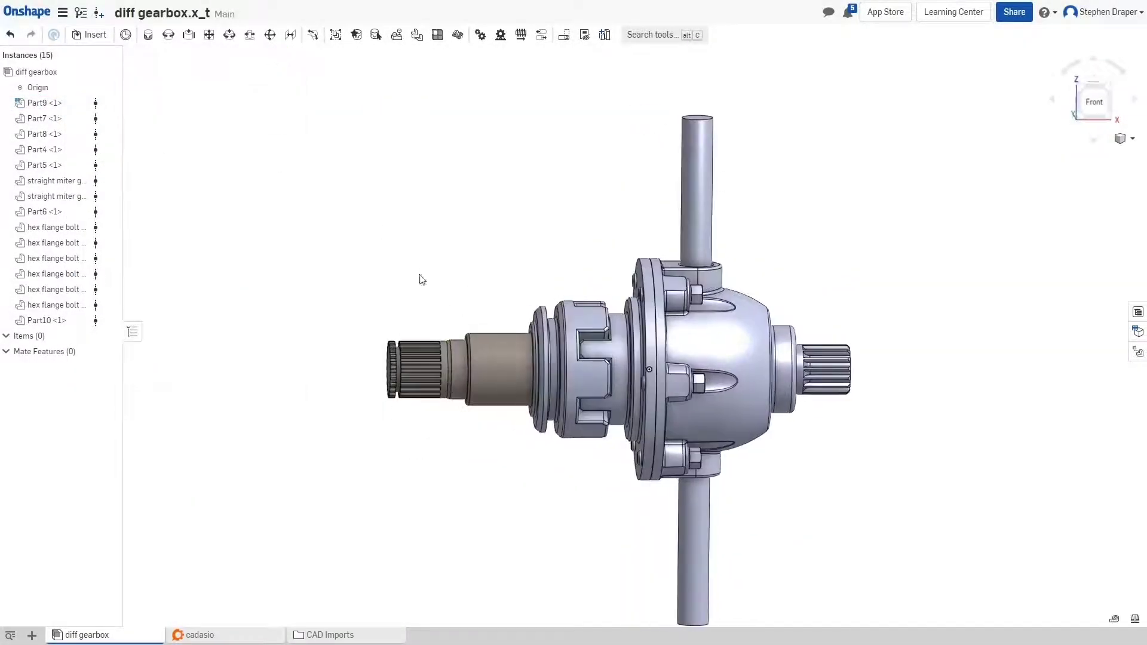
click(236, 636)
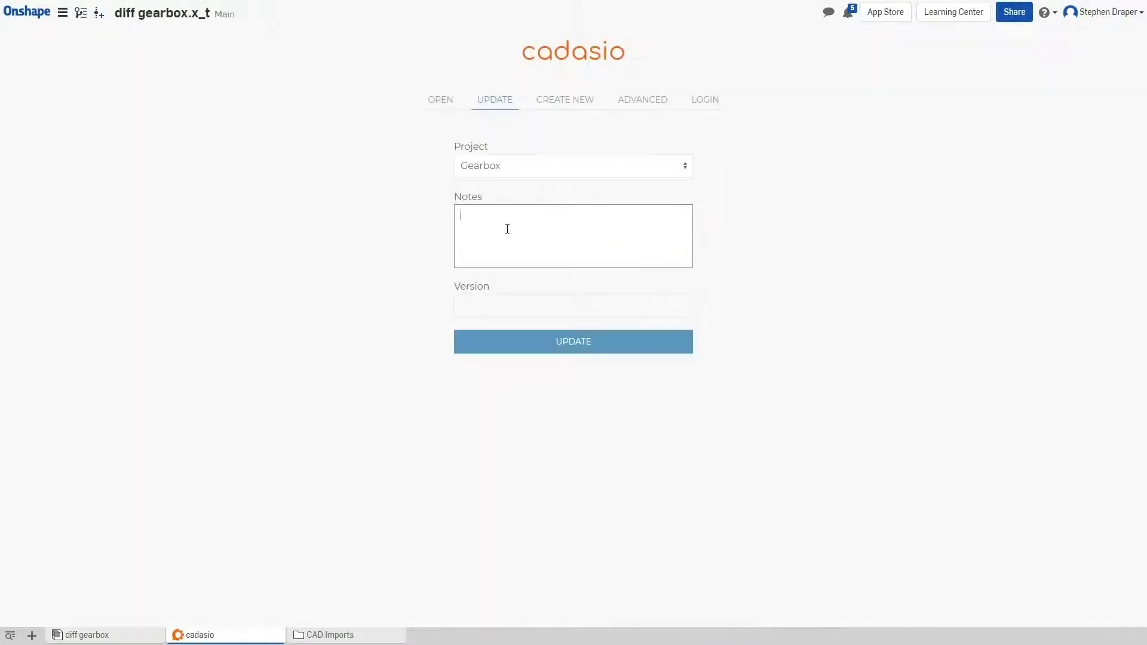
click(512, 343)
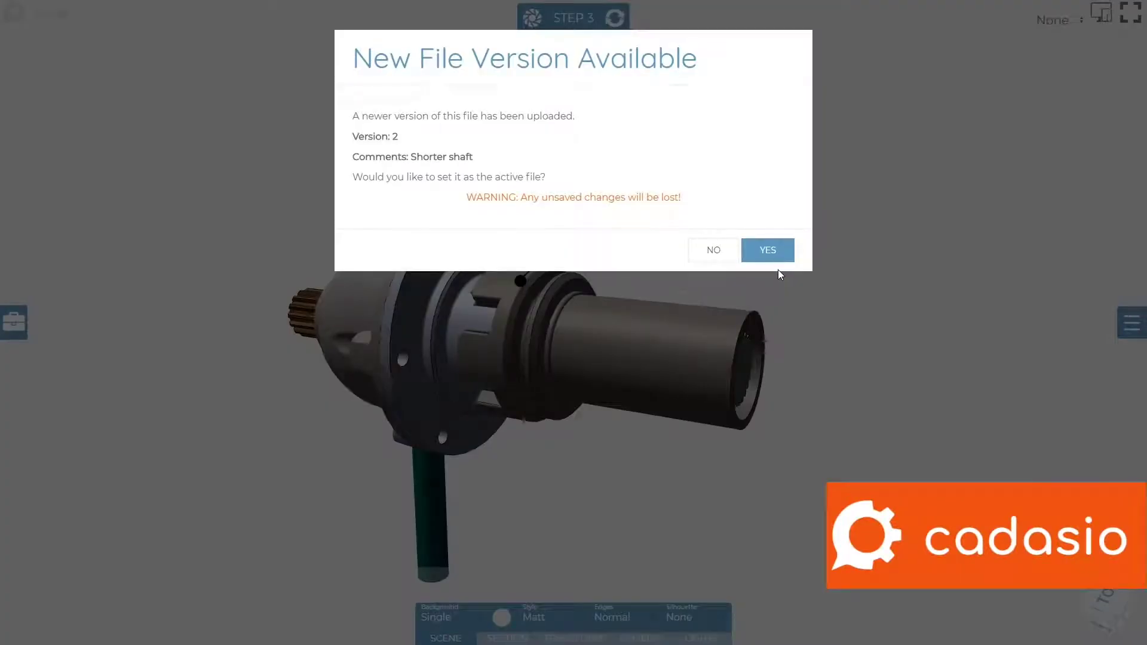
click(767, 250)
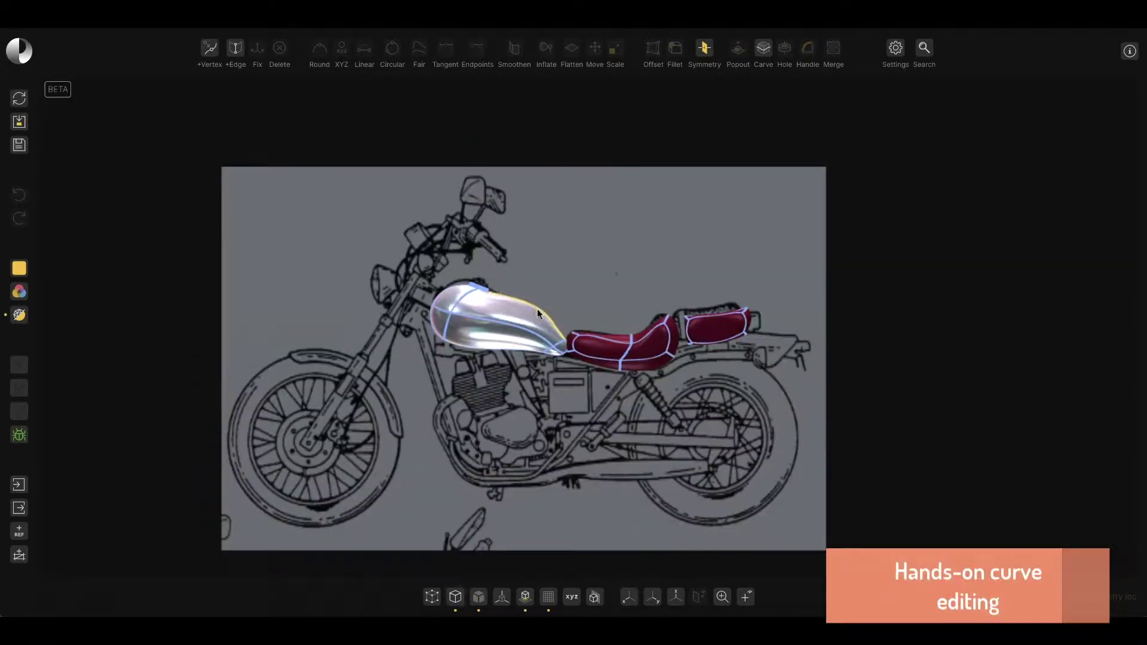
Reshape the tank curve and mirror the yellow upper saddle half onto the lower side
drag(533, 311, 513, 353)
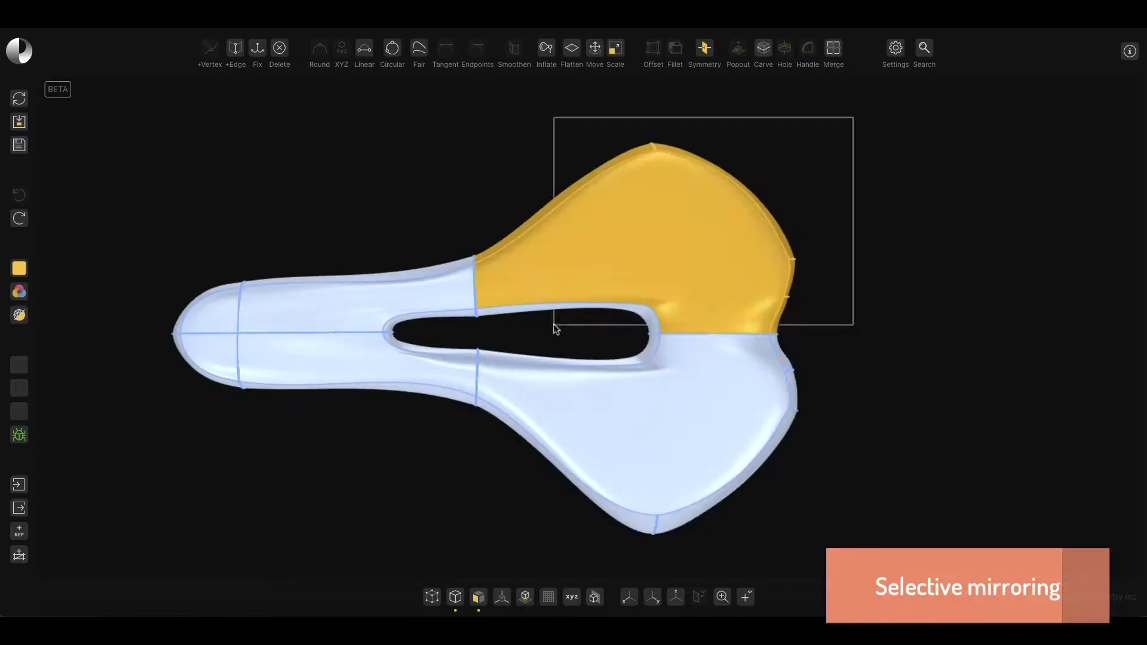
drag(613, 520, 548, 352)
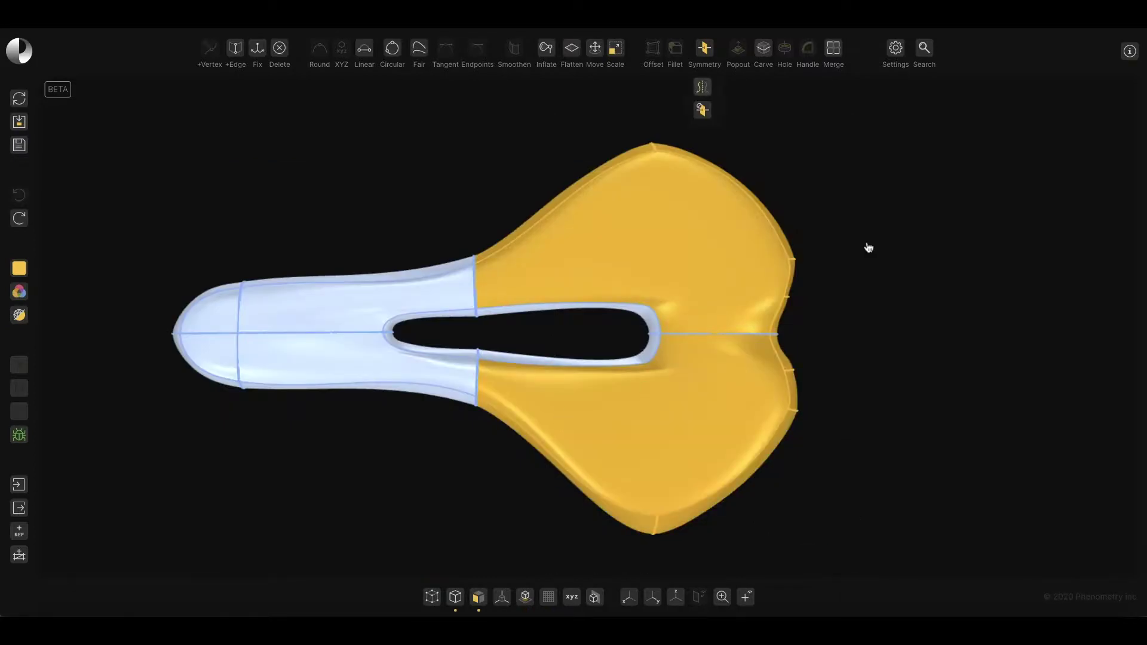